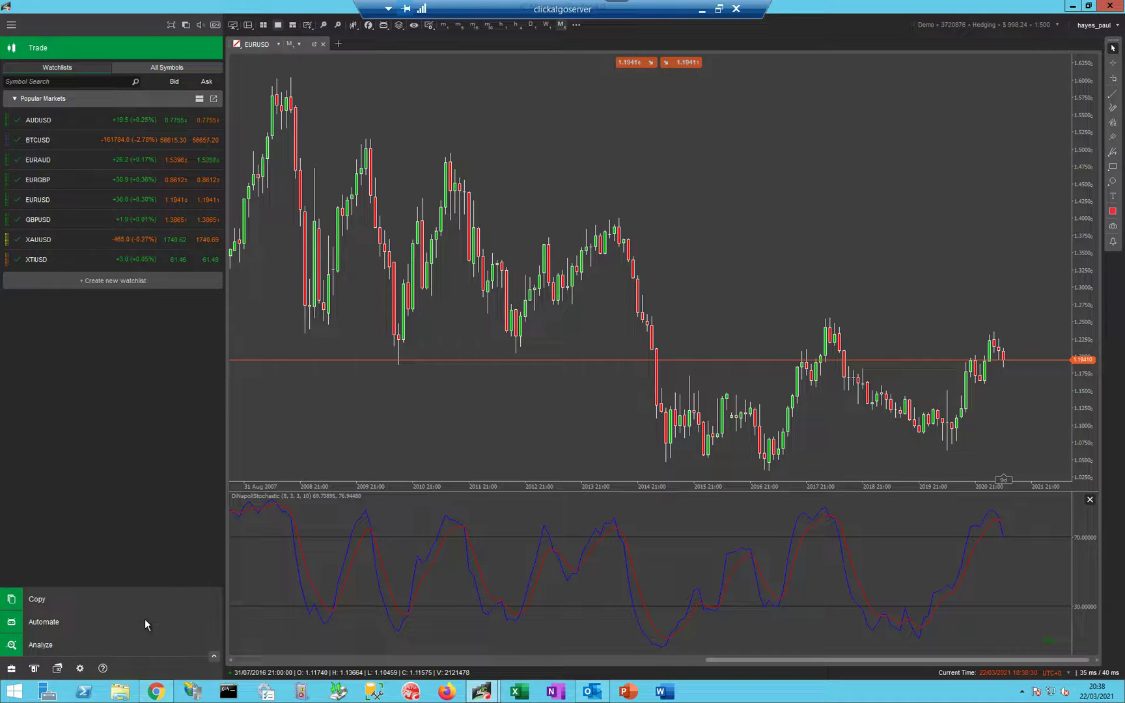
Add a EURUSD instance of the ClickAlgo Neptune AUDUSD cBot and allow it to run
{"action": "left_click", "coordinate": [63, 621]}
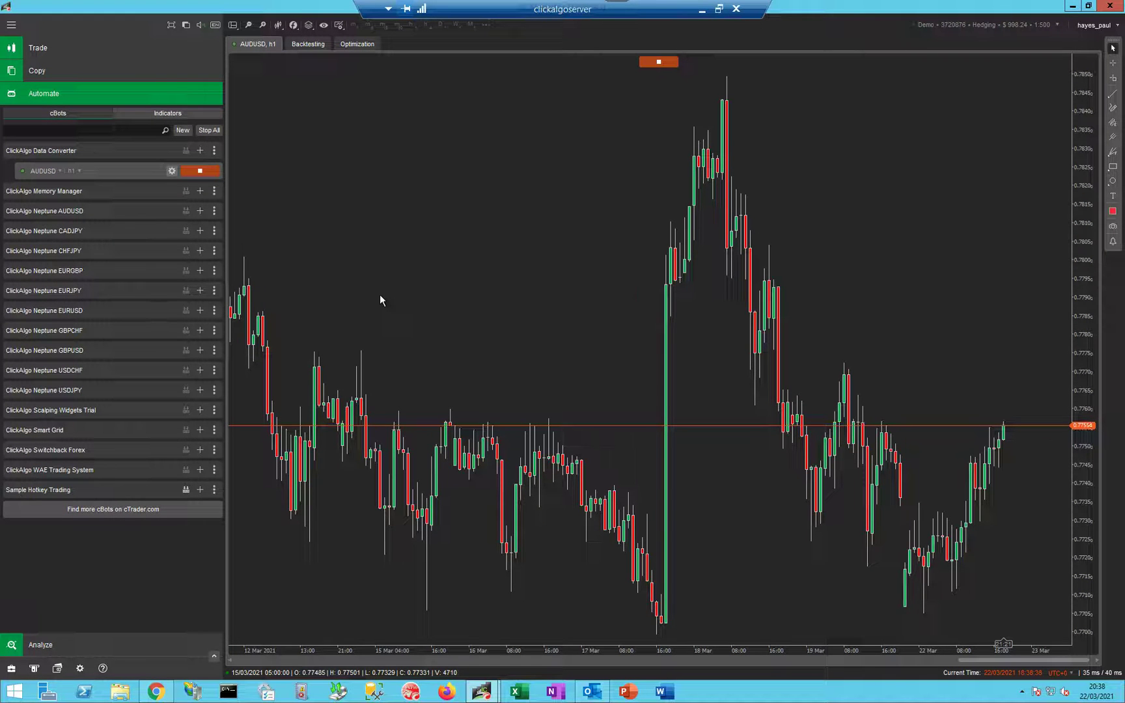
{"action": "left_click", "coordinate": [201, 210]}
{"action": "left_click", "coordinate": [161, 229]}
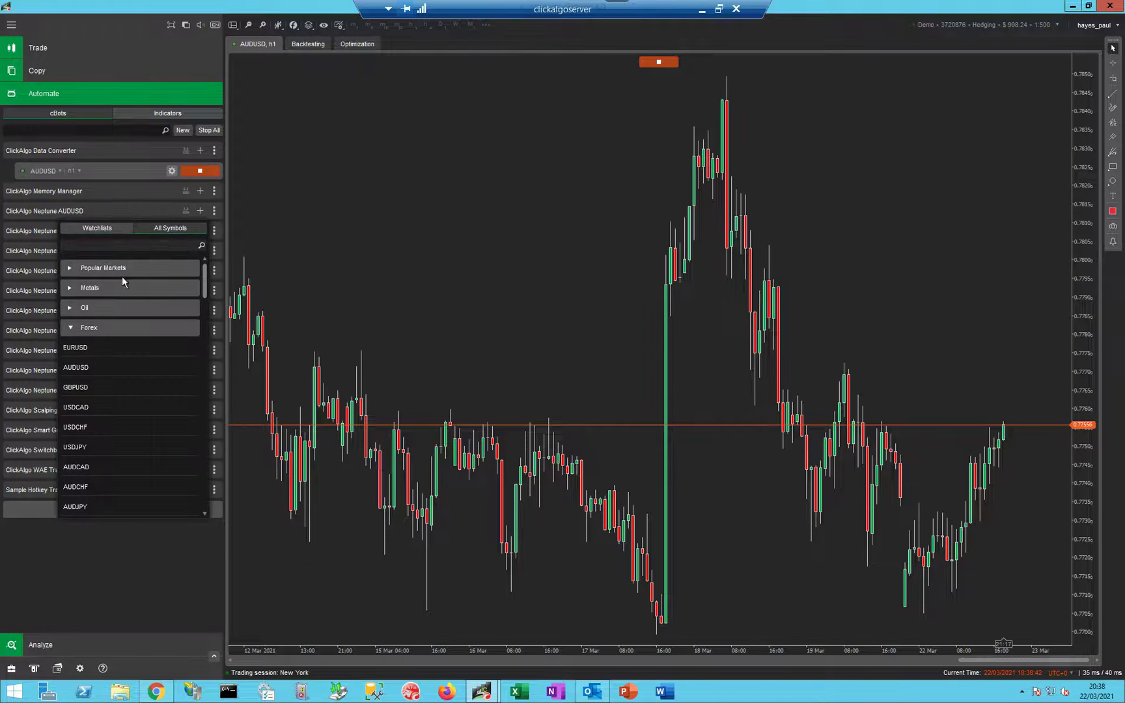
{"action": "left_click", "coordinate": [94, 345]}
{"action": "left_click", "coordinate": [567, 335]}
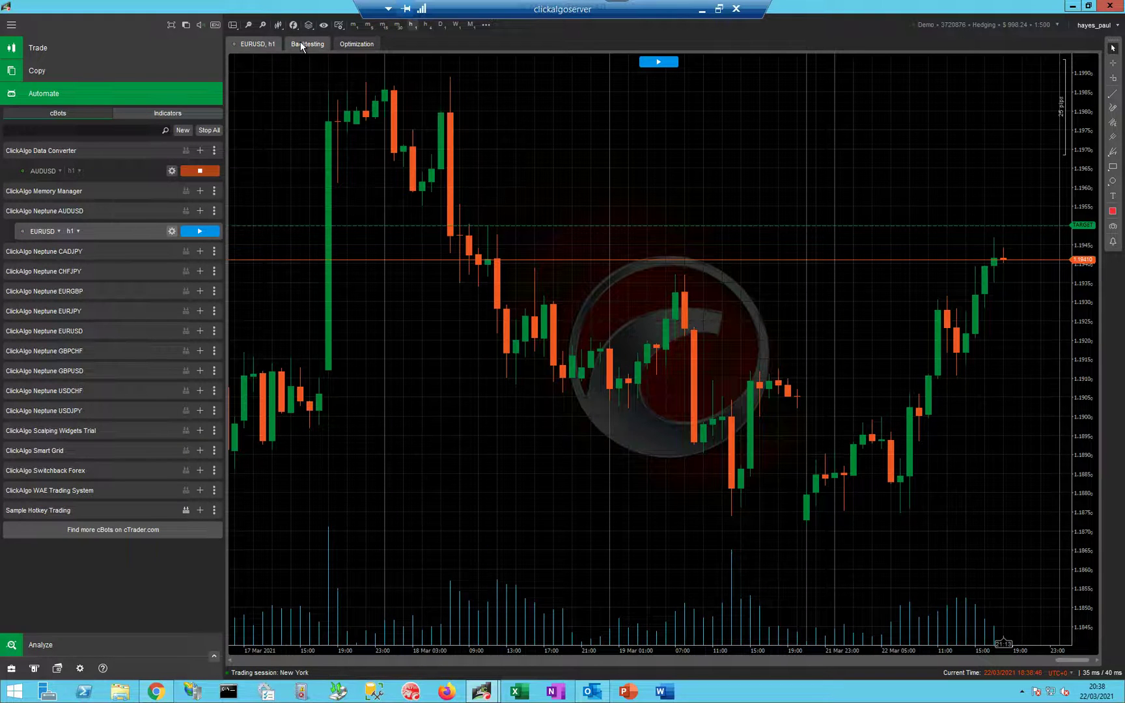
Move the instance's backtest start date back to 08/02/2011
{"action": "left_click", "coordinate": [301, 45]}
{"action": "left_click", "coordinate": [301, 45]}
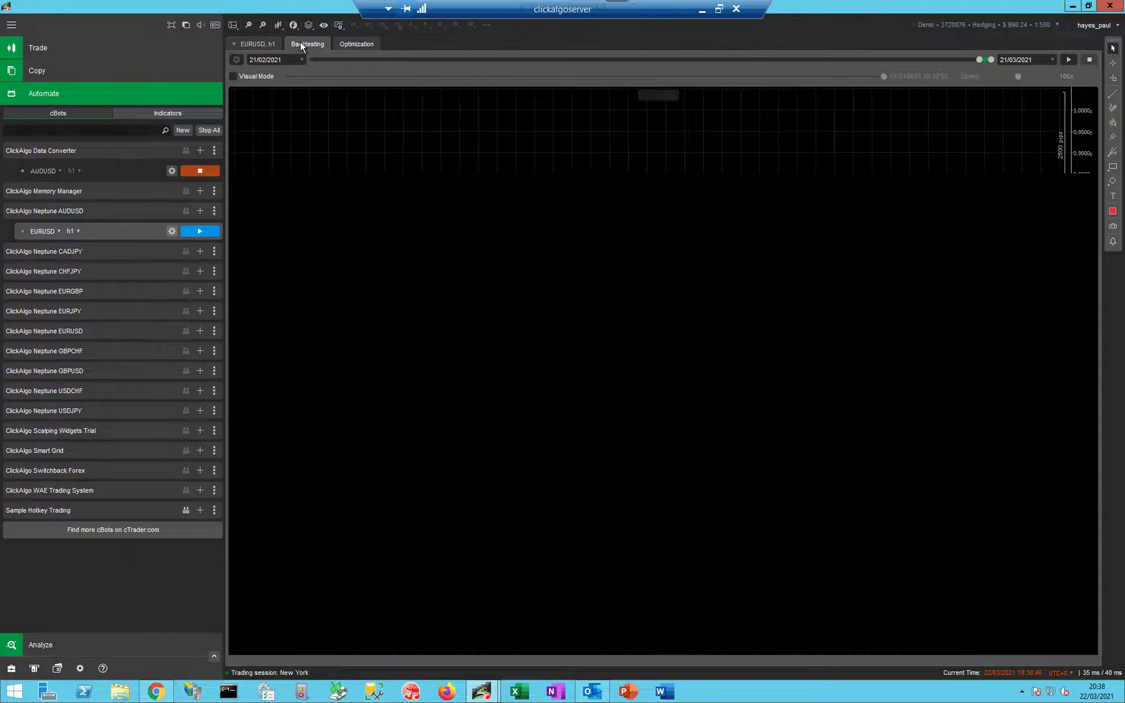
{"action": "left_click_drag", "start_coordinate": [986, 61], "coordinate": [285, 78]}
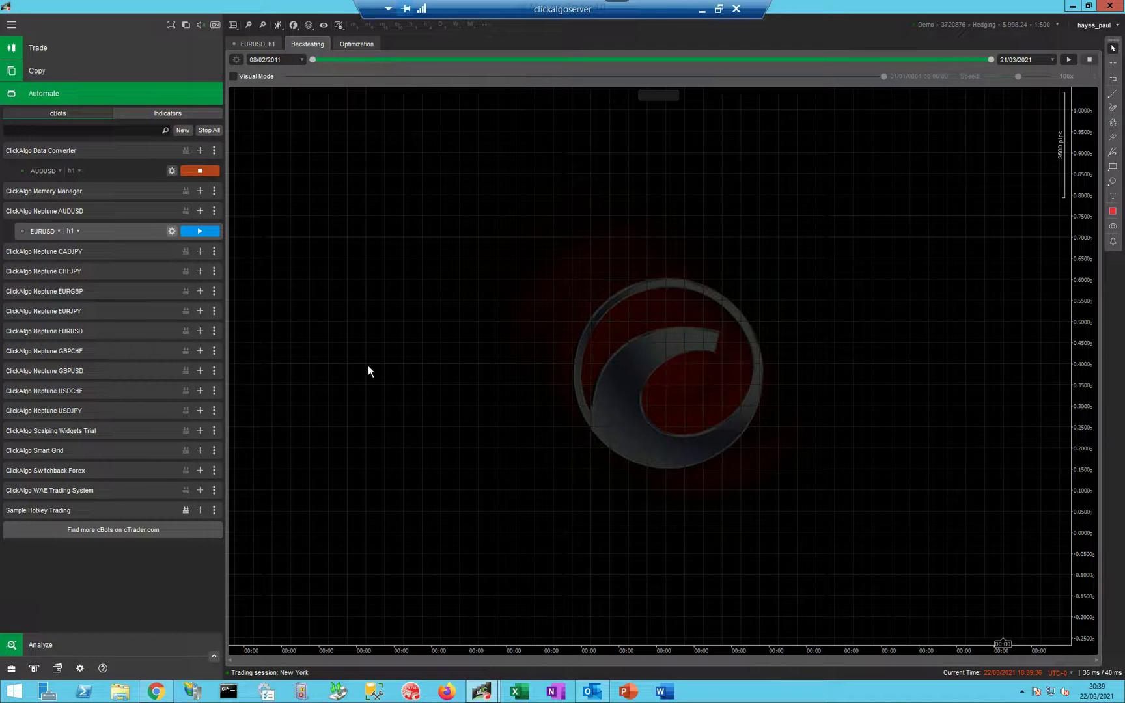
Review the formatted AUDUSD one-minute file in Market Data Converter, then show cTrader's backtesting settings
{"action": "mouse_move", "coordinate": [482, 691]}
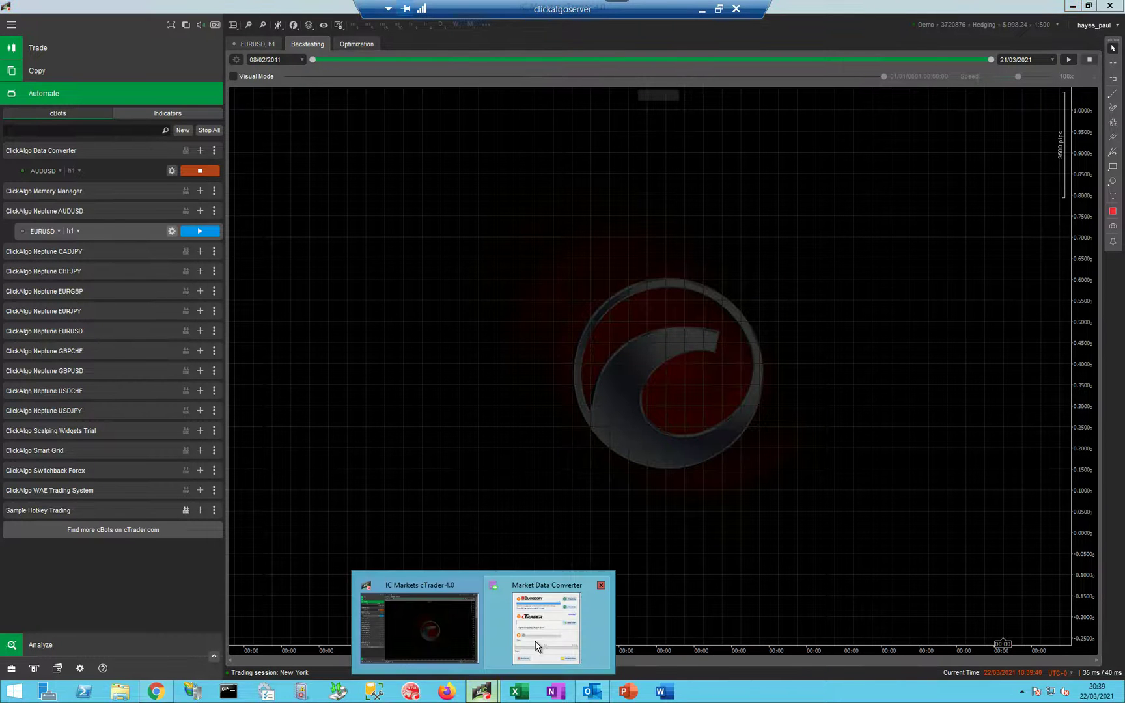
{"action": "left_click", "coordinate": [539, 645]}
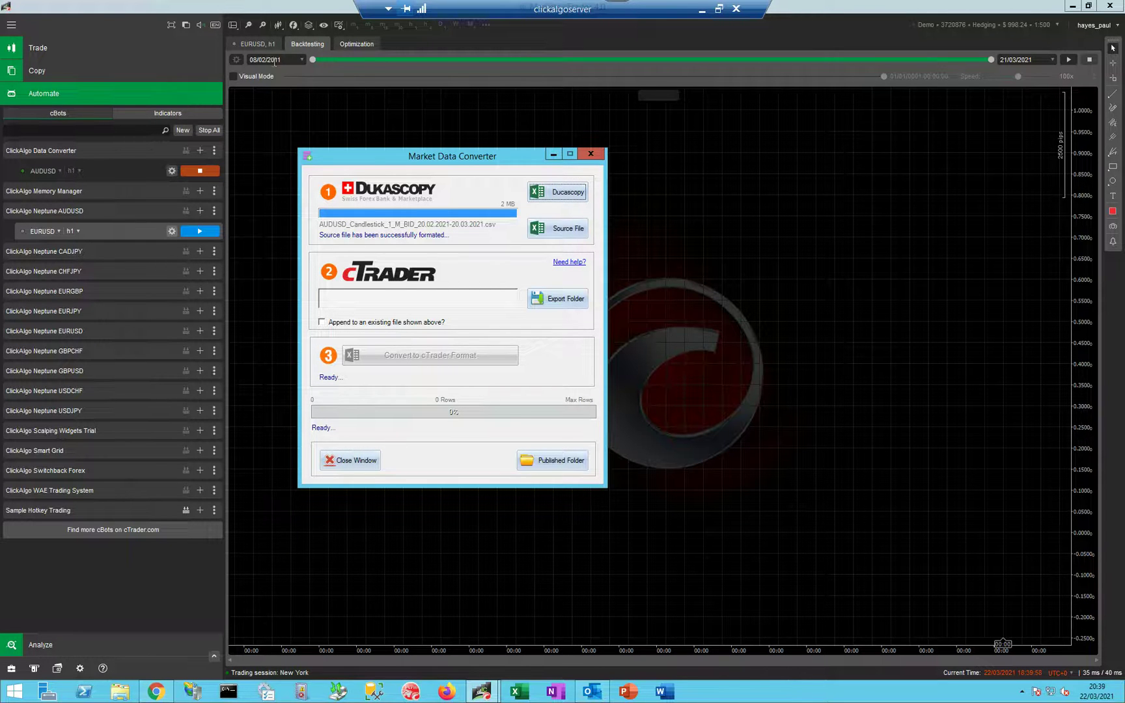
{"action": "left_click", "coordinate": [236, 59]}
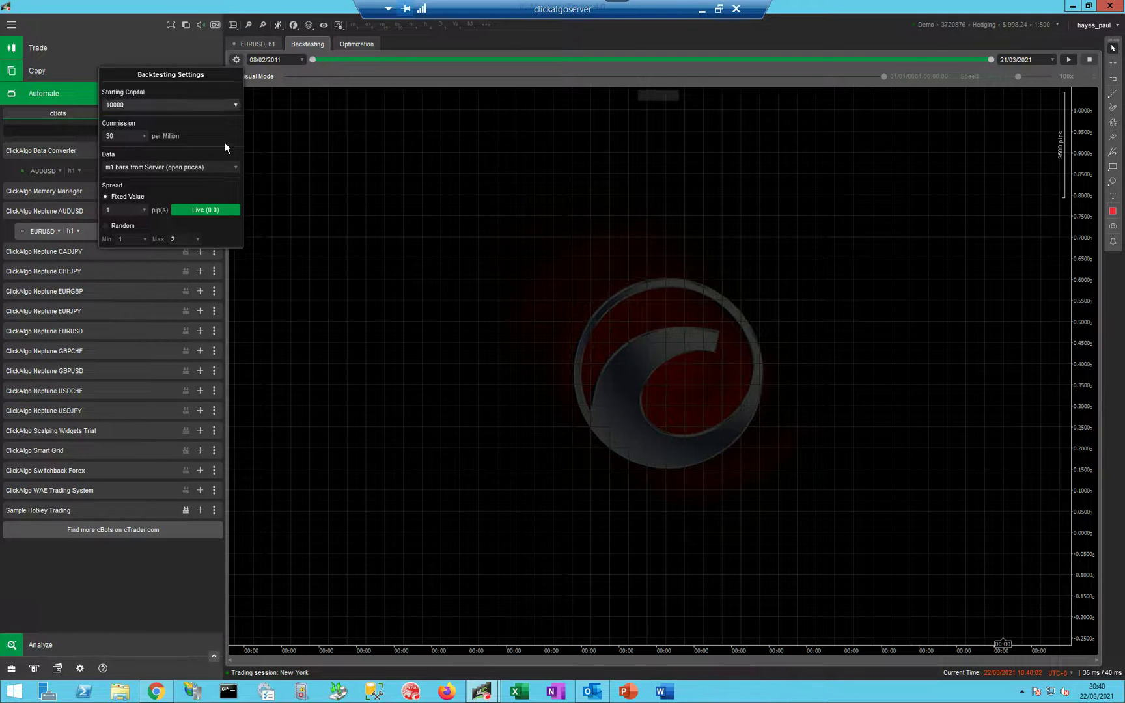
Check the backtest Data options, including 'm1 bars in CSV-file', then close the settings panel
{"action": "left_click", "coordinate": [233, 168]}
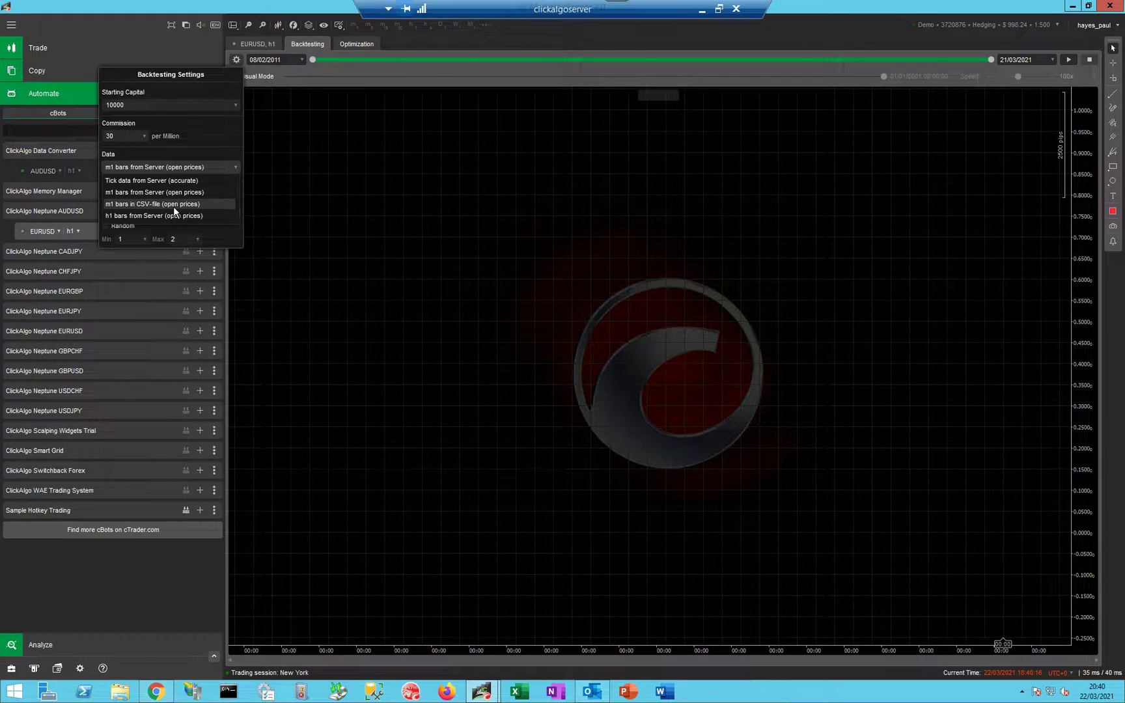
{"action": "left_click", "coordinate": [467, 280]}
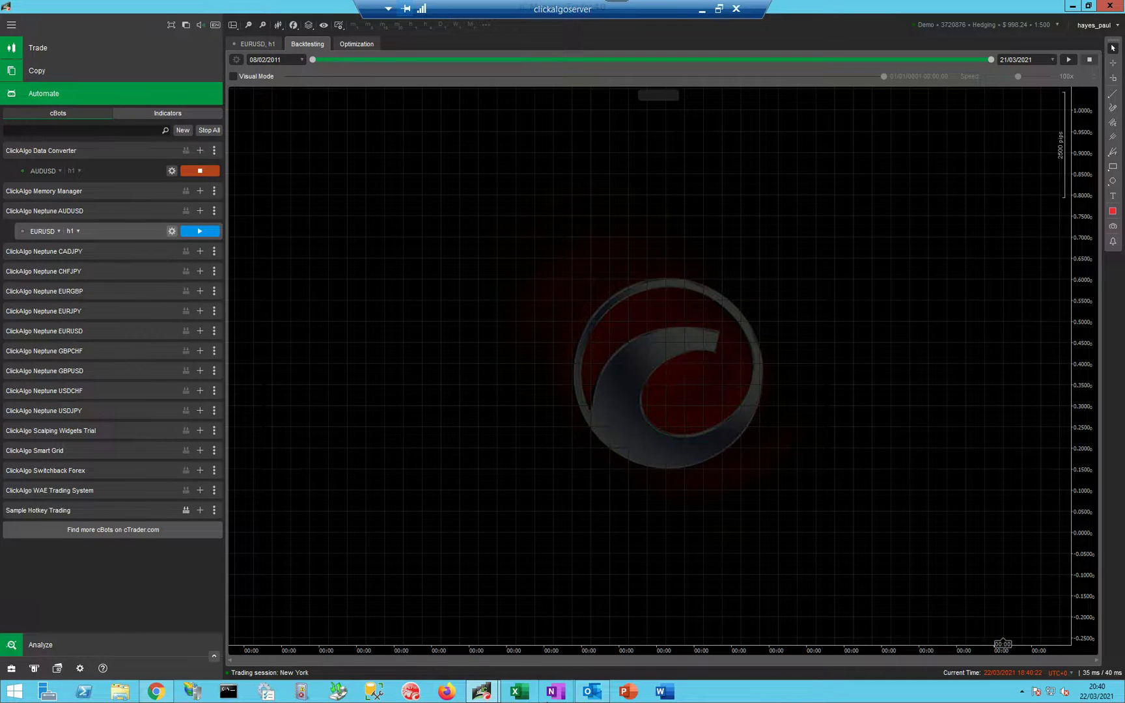
Choose Majors > AUD/USD with one-minute candlesticks on the Dukascopy feed
{"action": "mouse_move", "coordinate": [482, 692]}
{"action": "left_click", "coordinate": [544, 648]}
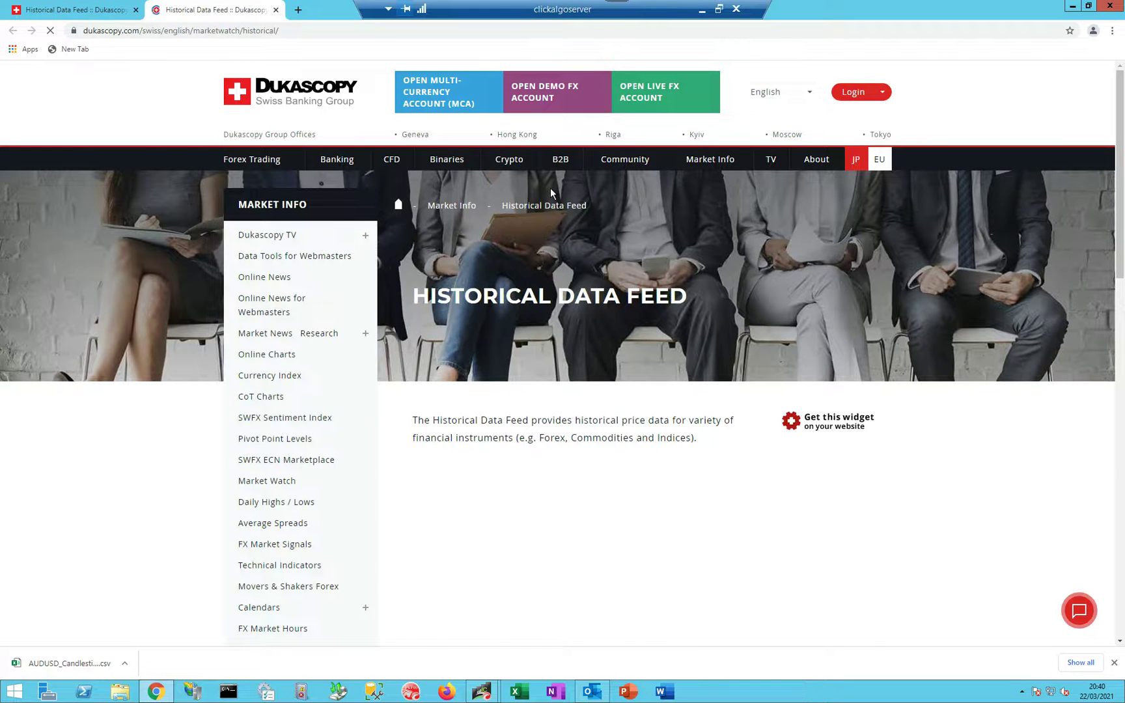
{"action": "scroll", "coordinate": [920, 376], "scroll_direction": "down", "scroll_amount": 1}
{"action": "scroll", "coordinate": [920, 376], "scroll_direction": "down", "scroll_amount": 3}
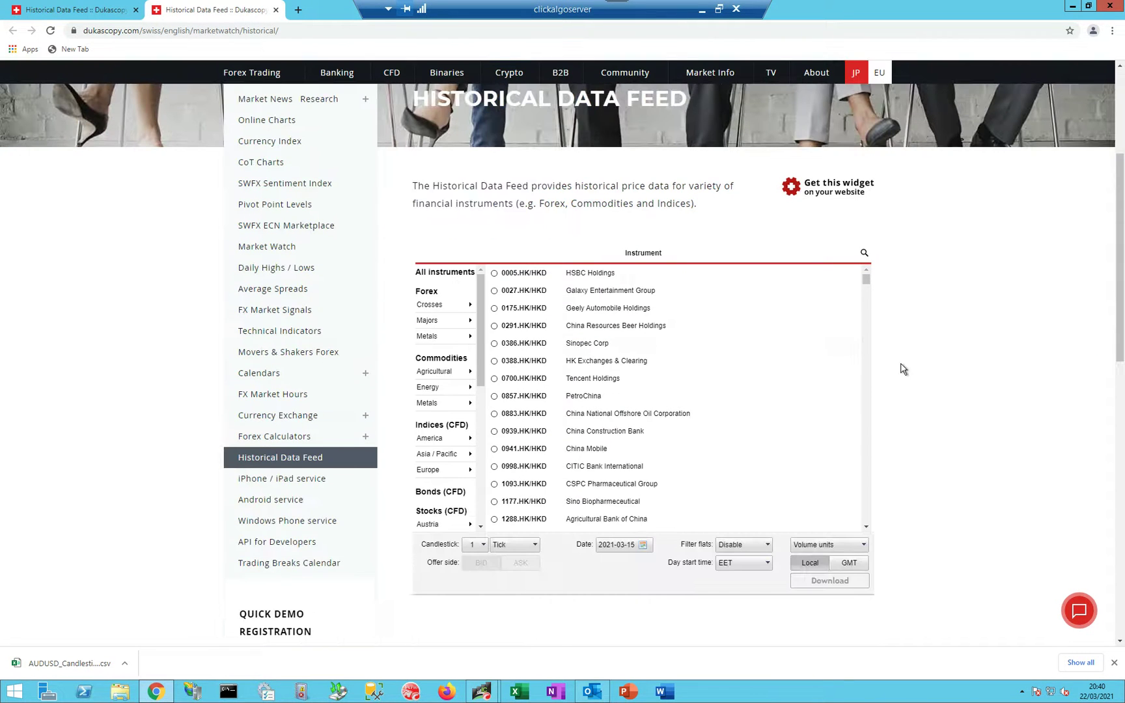
{"action": "left_click", "coordinate": [430, 319]}
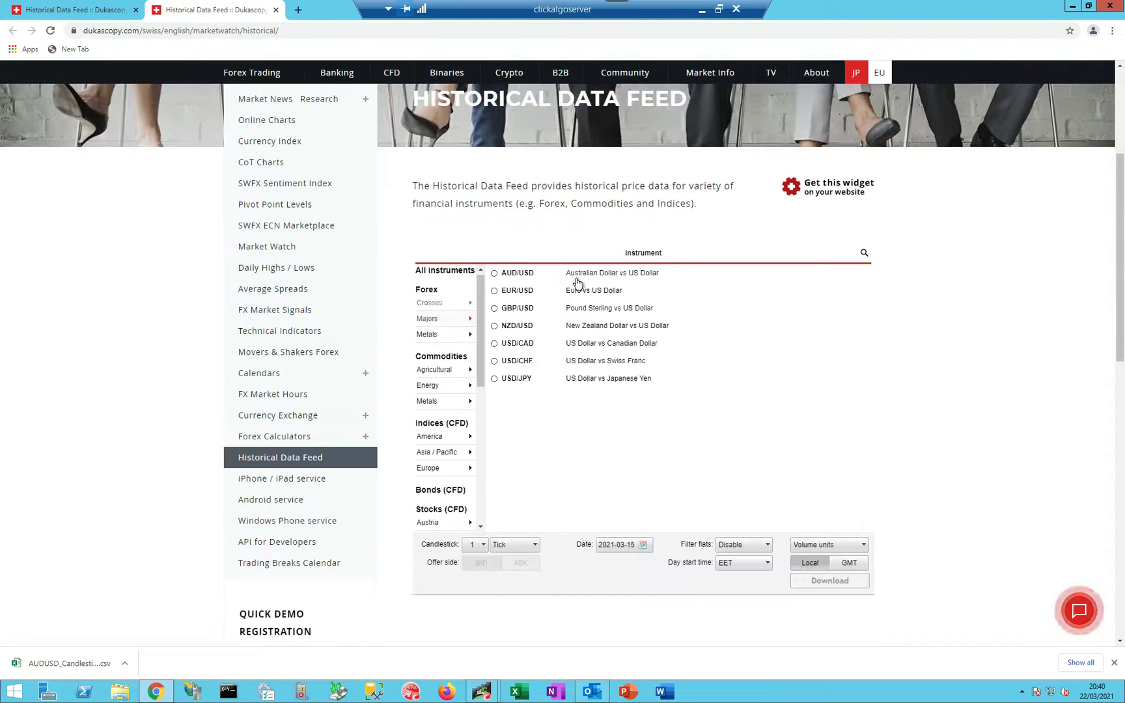
{"action": "left_click", "coordinate": [494, 273]}
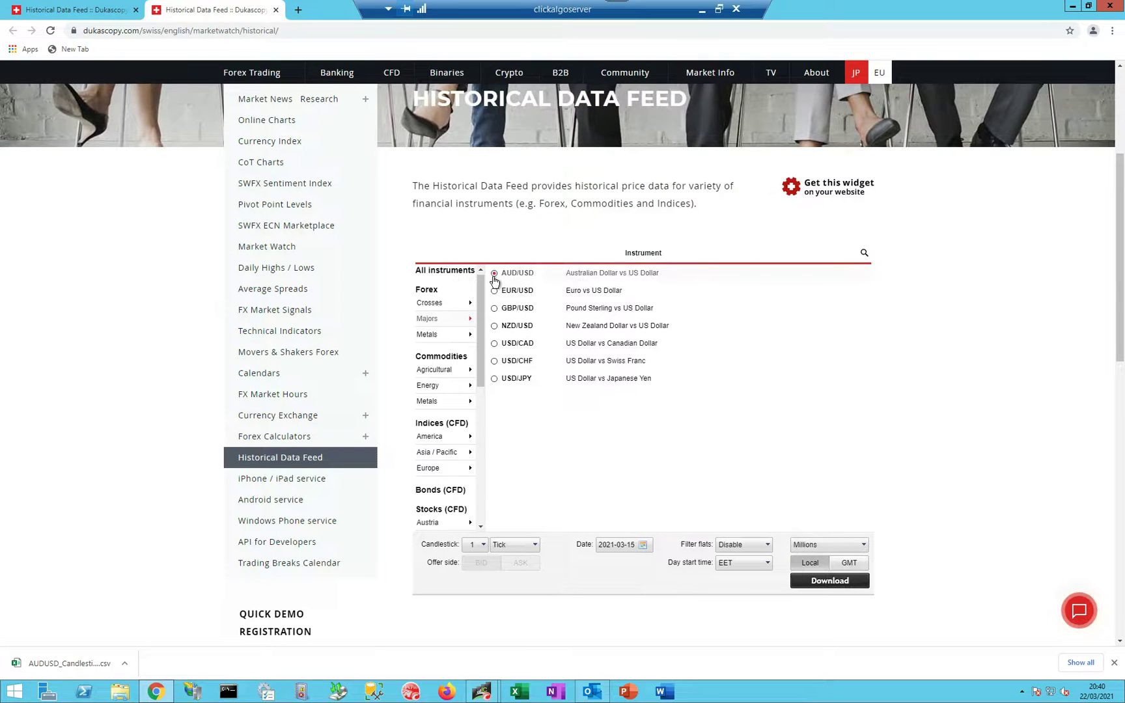
{"action": "left_click", "coordinate": [509, 545]}
{"action": "left_click", "coordinate": [533, 472]}
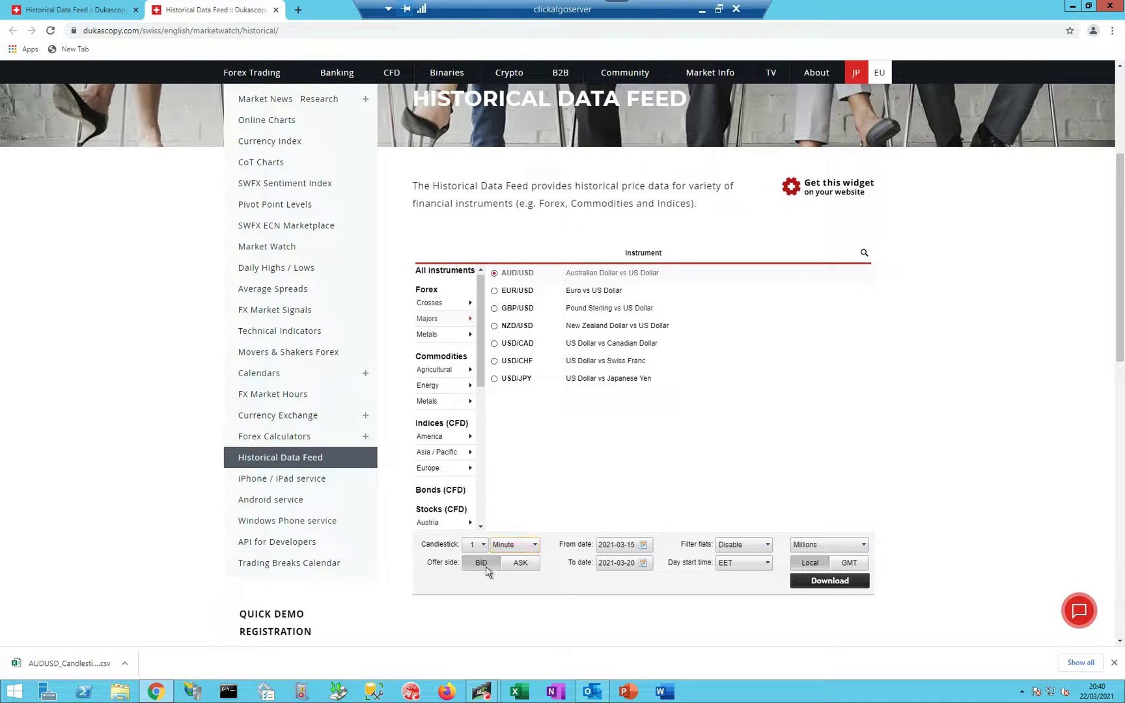
Set From to 2021-02-20, flat filter All, UTC day start and GMT, then Download
{"action": "left_click", "coordinate": [645, 547]}
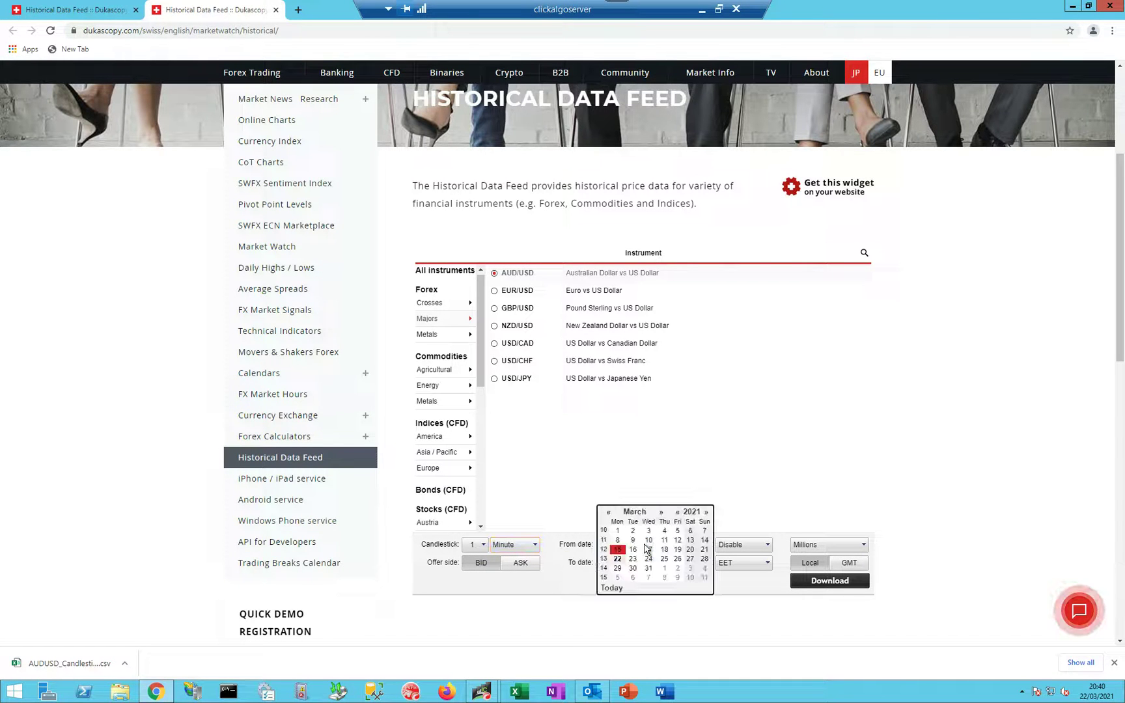
{"action": "left_click", "coordinate": [609, 512]}
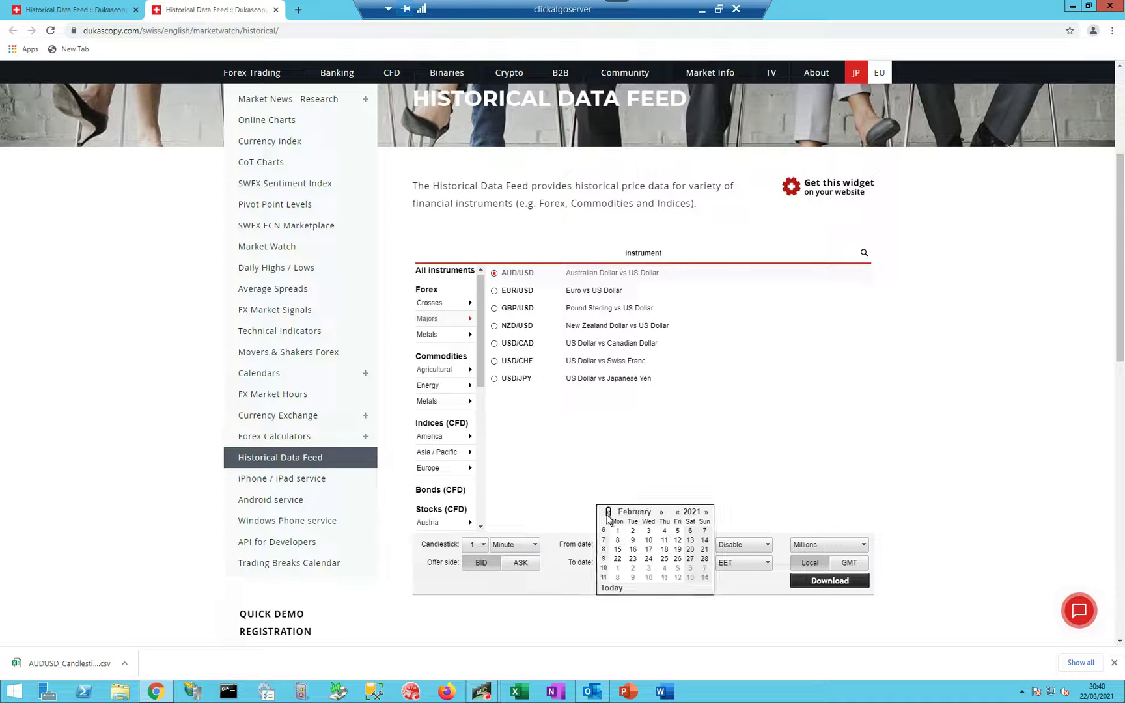
{"action": "left_click", "coordinate": [690, 550]}
{"action": "left_click", "coordinate": [760, 545]}
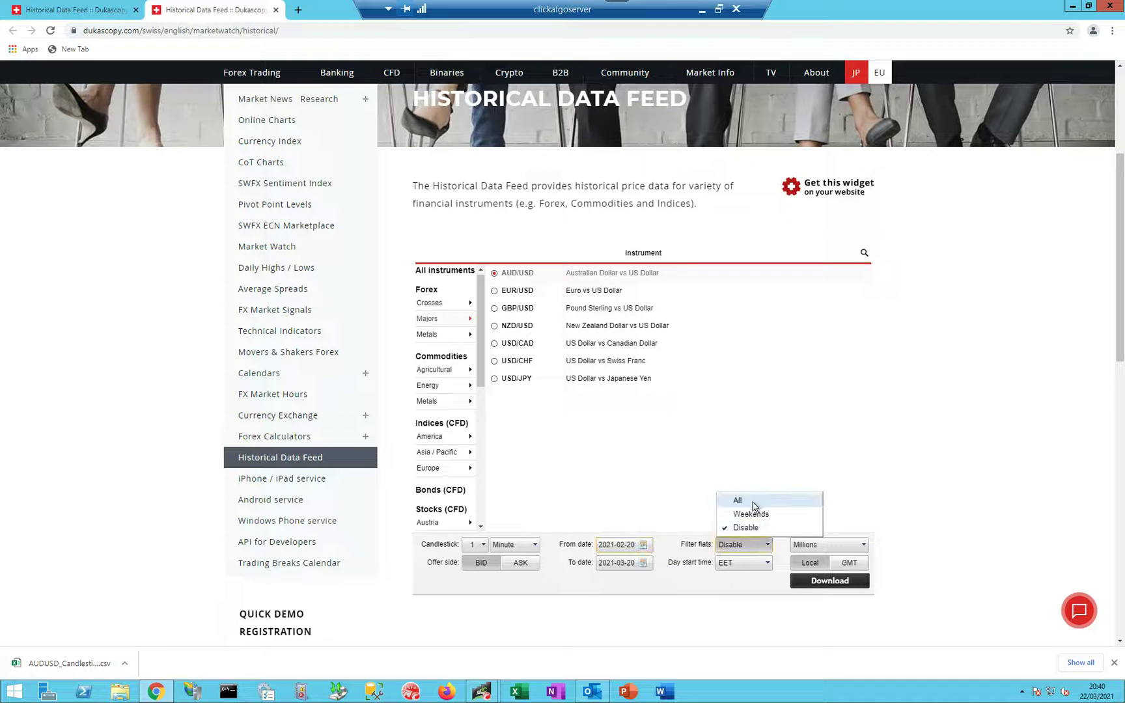
{"action": "left_click", "coordinate": [755, 506]}
{"action": "left_click", "coordinate": [749, 563]}
{"action": "left_click", "coordinate": [743, 545]}
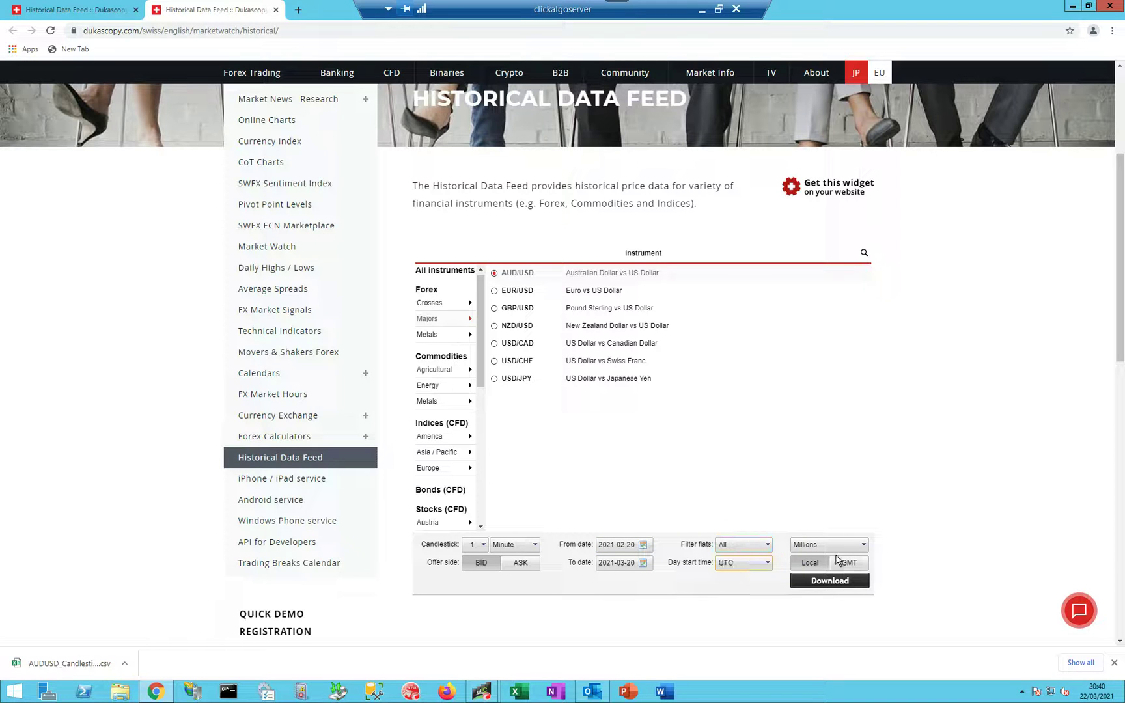
{"action": "left_click", "coordinate": [847, 564]}
{"action": "left_click", "coordinate": [849, 582]}
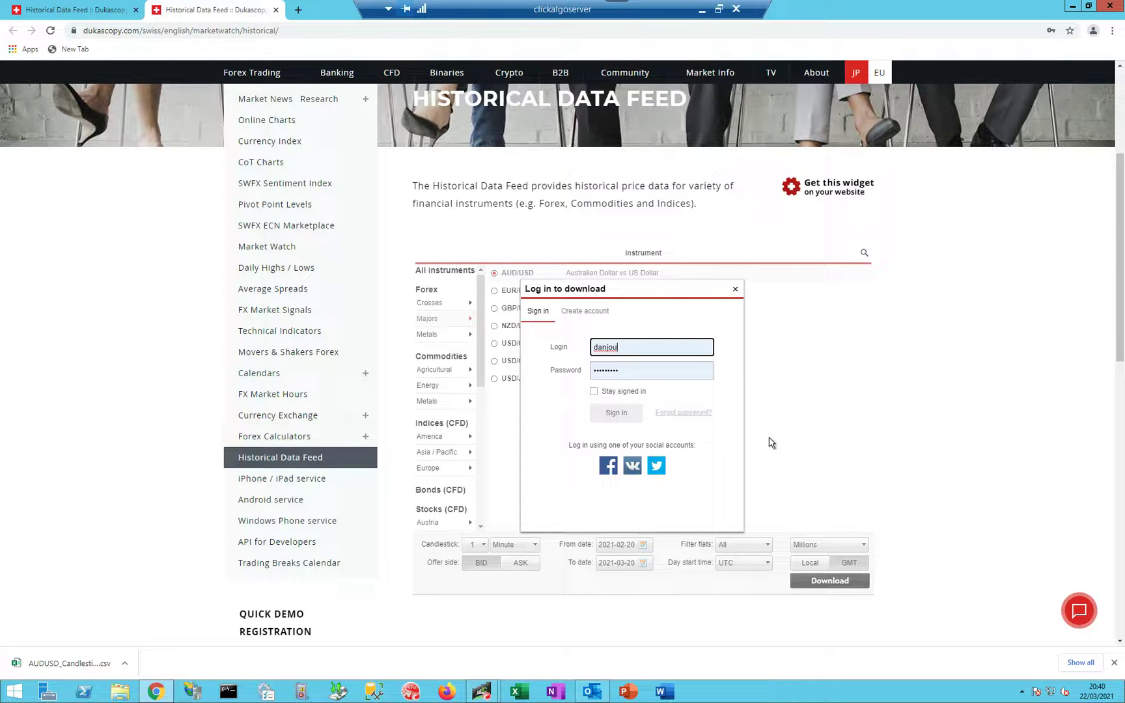
Sign in to Dukascopy with the saved credentials, skipping account creation, to download the data
{"action": "left_click", "coordinate": [586, 316]}
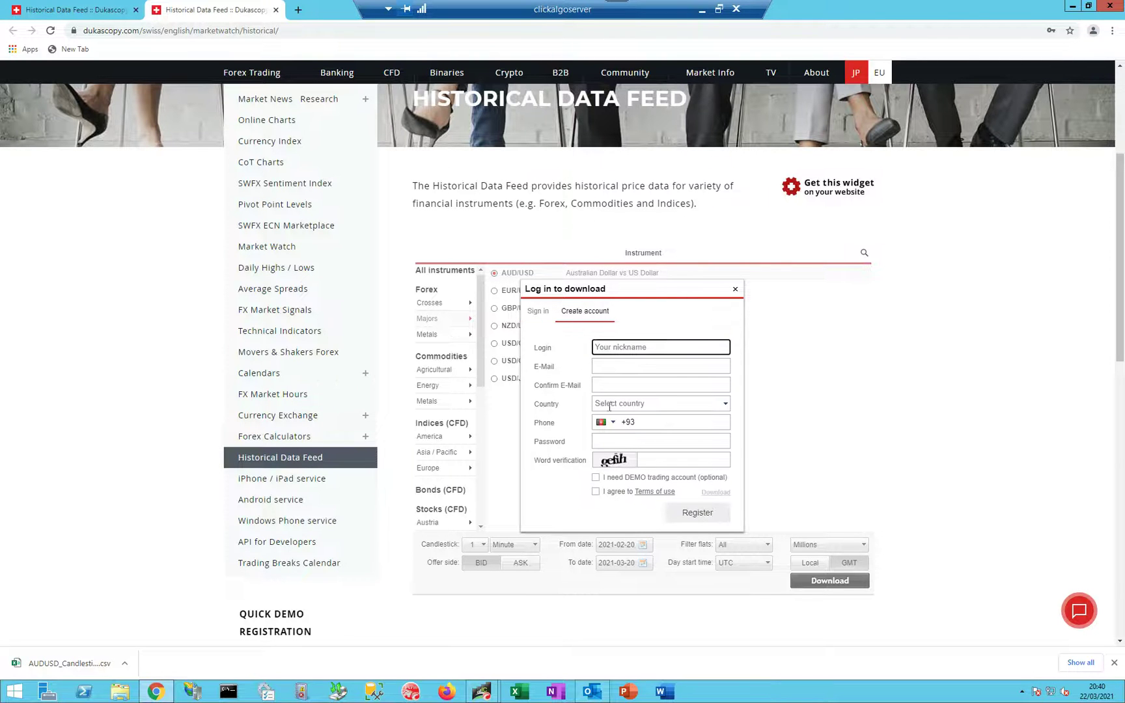
{"action": "left_click", "coordinate": [539, 311]}
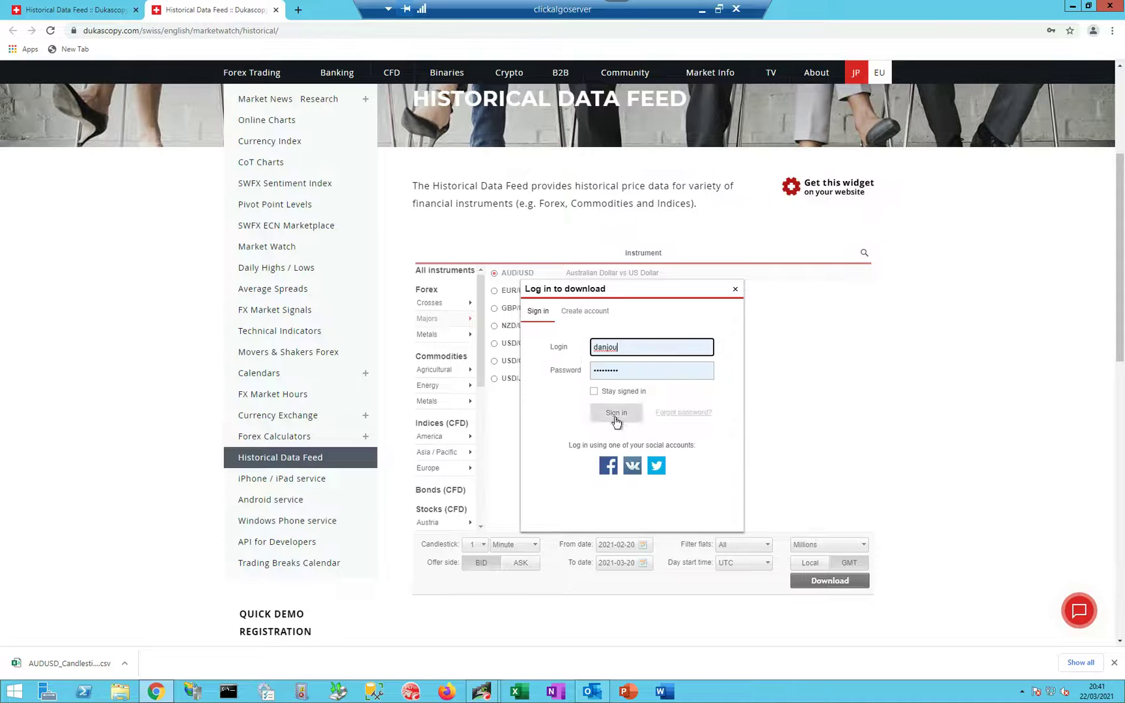
{"action": "left_click", "coordinate": [616, 416]}
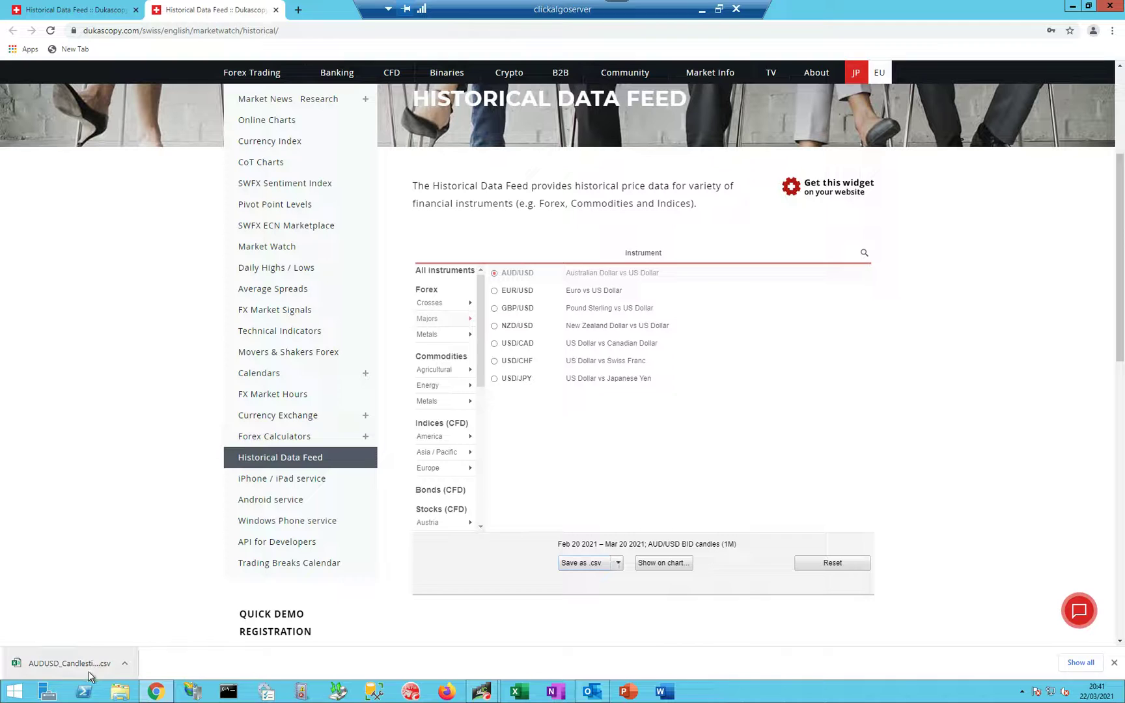
Reset Dukascopy to the candle options form, check the From date, and open the downloaded CSV's options
{"action": "left_click", "coordinate": [805, 564]}
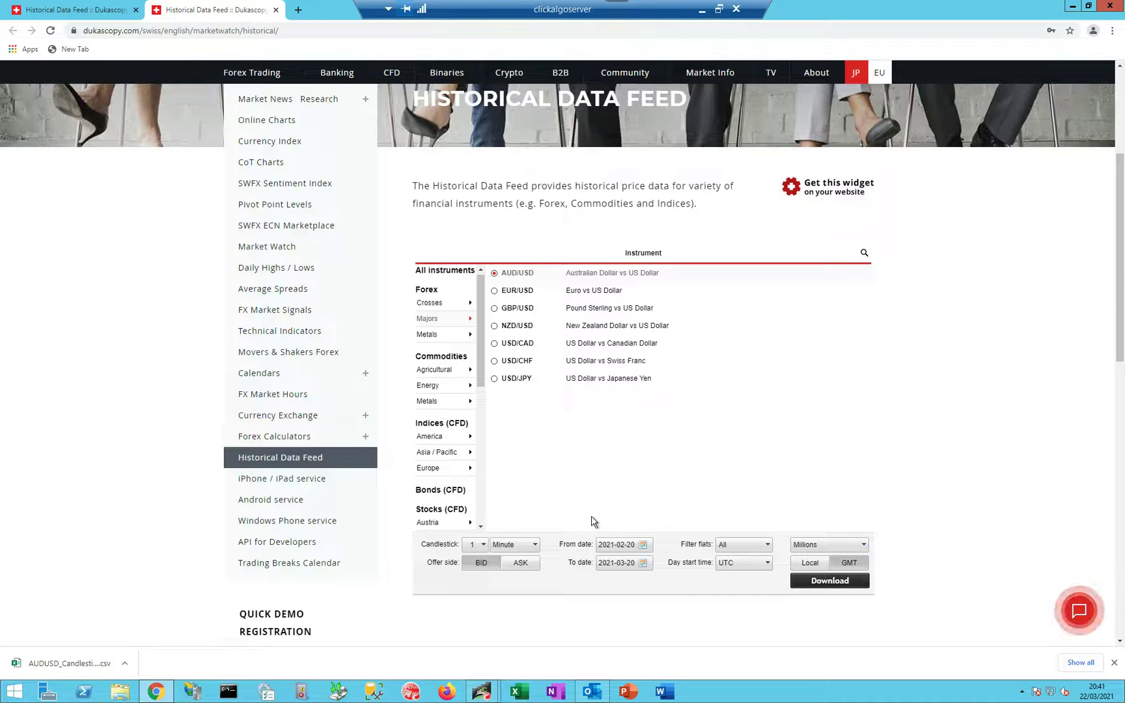
{"action": "left_click", "coordinate": [613, 544]}
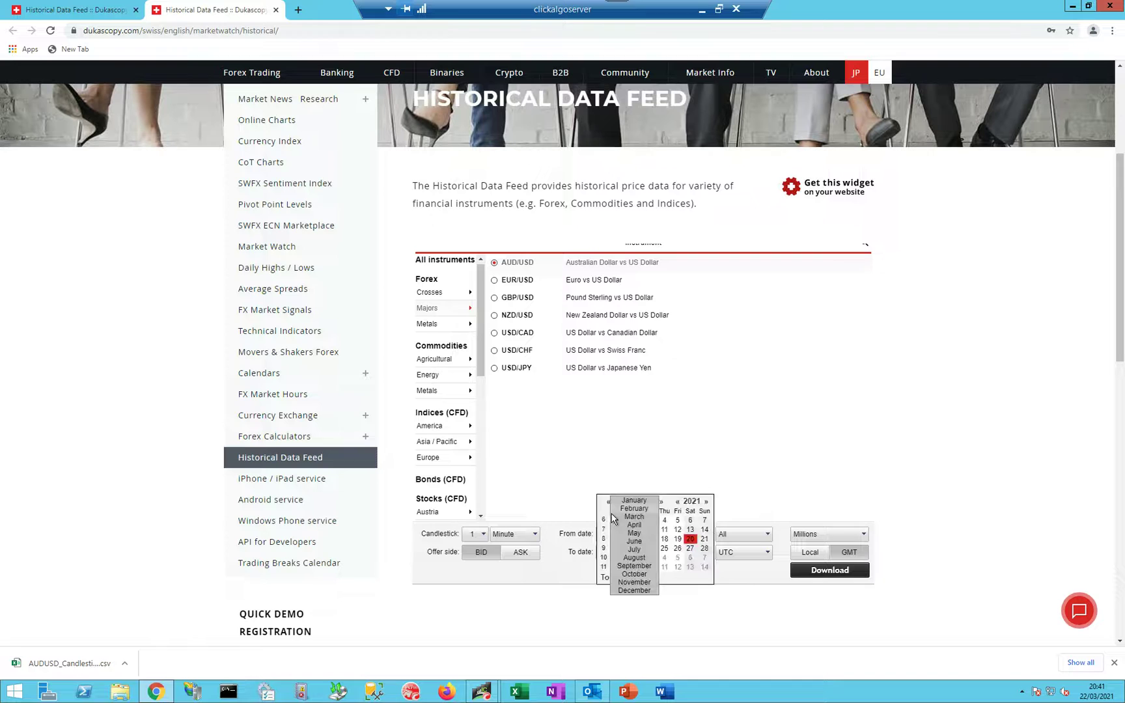
{"action": "left_click", "coordinate": [650, 478]}
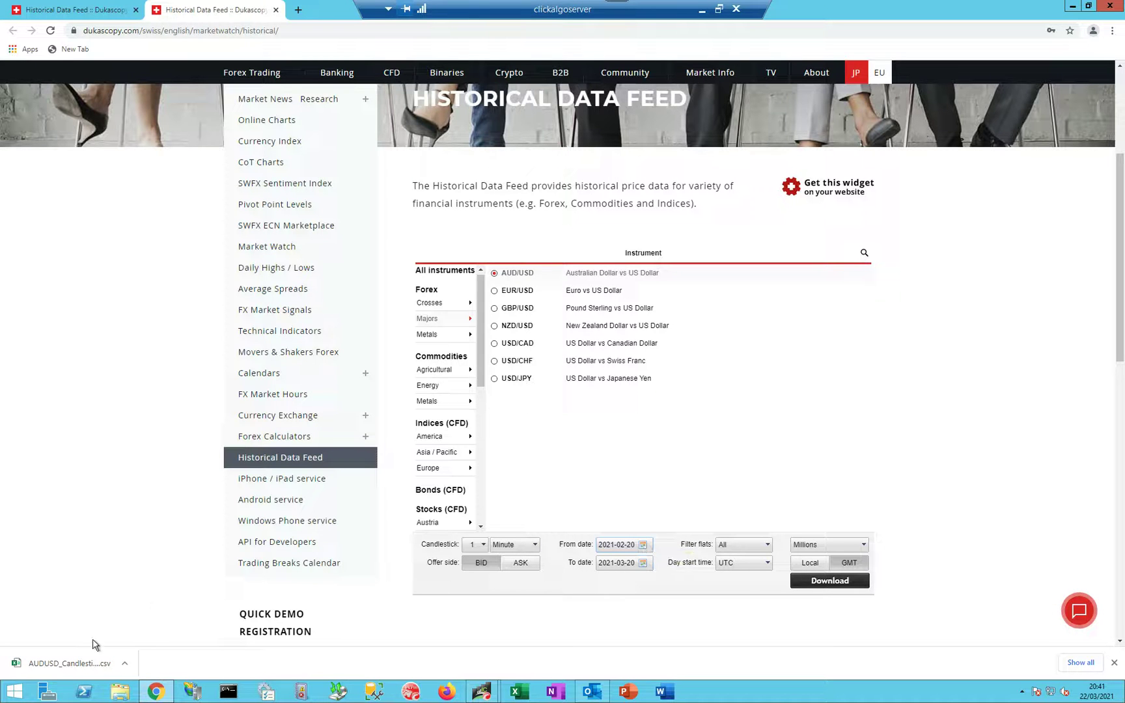
{"action": "left_click", "coordinate": [123, 664]}
Show the AUDUSD CSV in the Downloads folder, then close File Explorer
{"action": "left_click", "coordinate": [91, 637]}
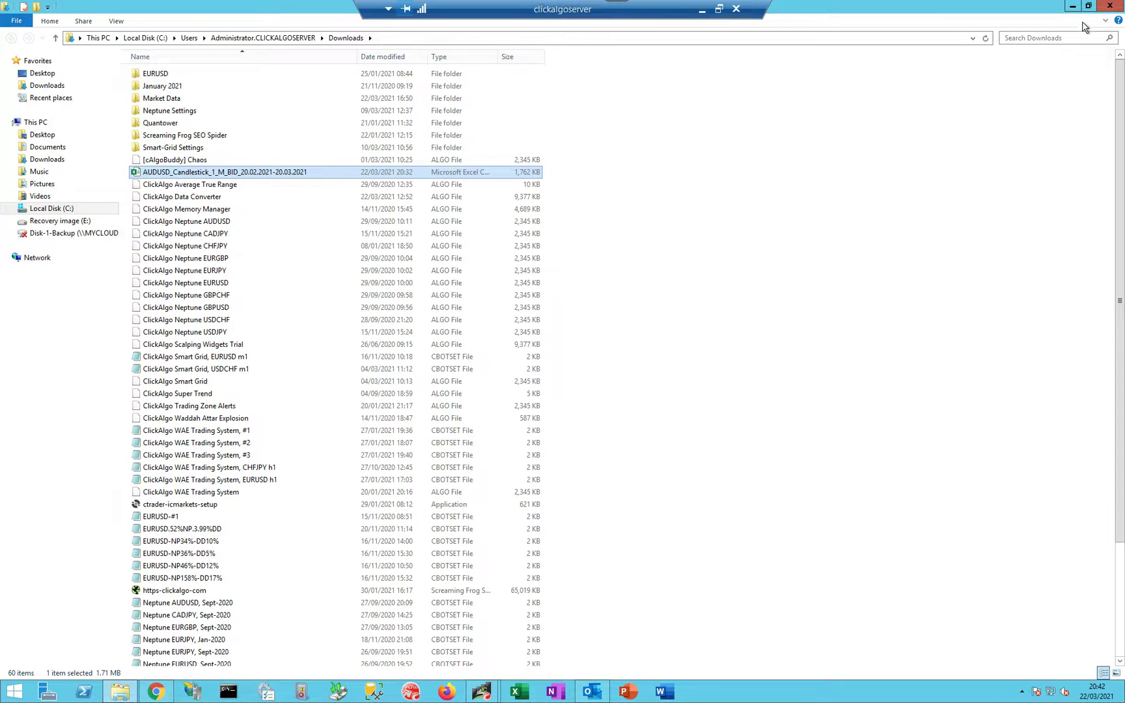
{"action": "left_click", "coordinate": [1109, 5]}
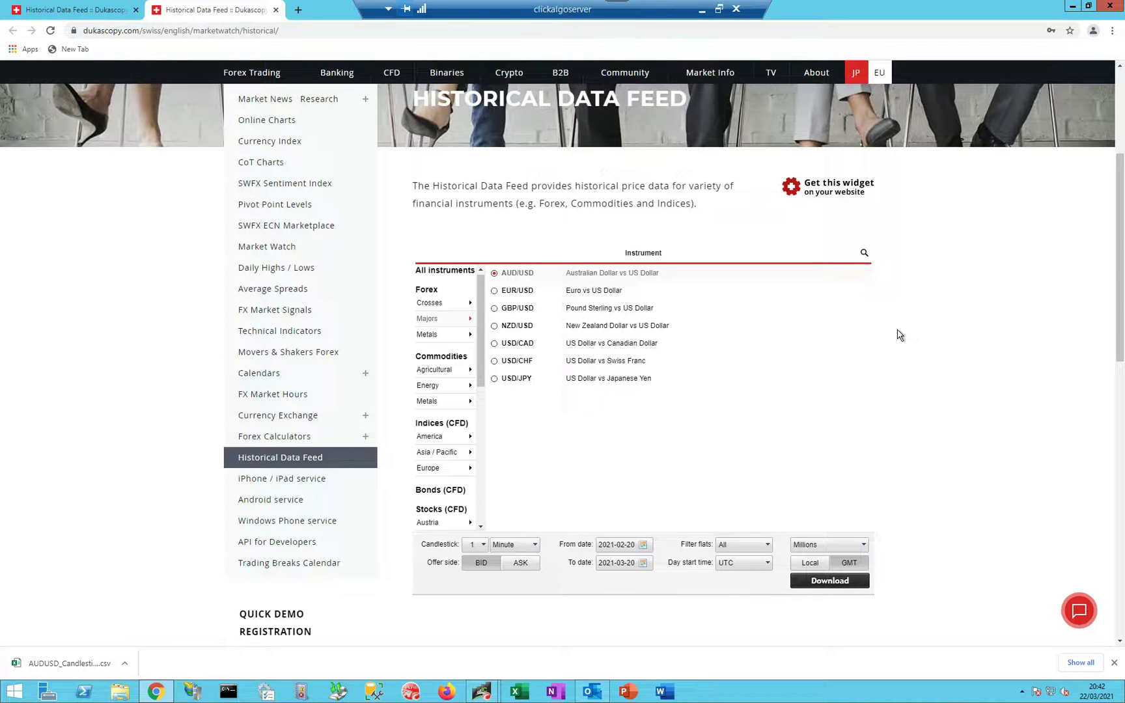
Pick AUDUSD_Candlestick_1_M_BID_20.02.2021-20.03.2021 in Downloads as the converter's Dukascopy source file
{"action": "left_click", "coordinate": [1072, 6]}
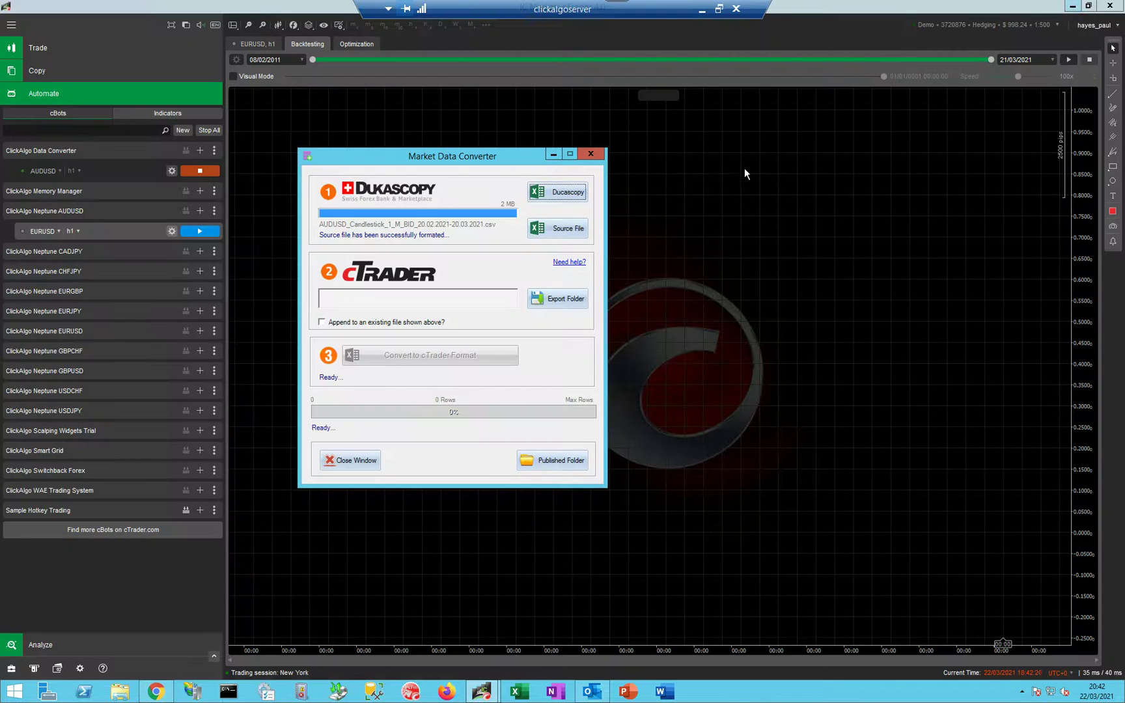
{"action": "left_click", "coordinate": [571, 232]}
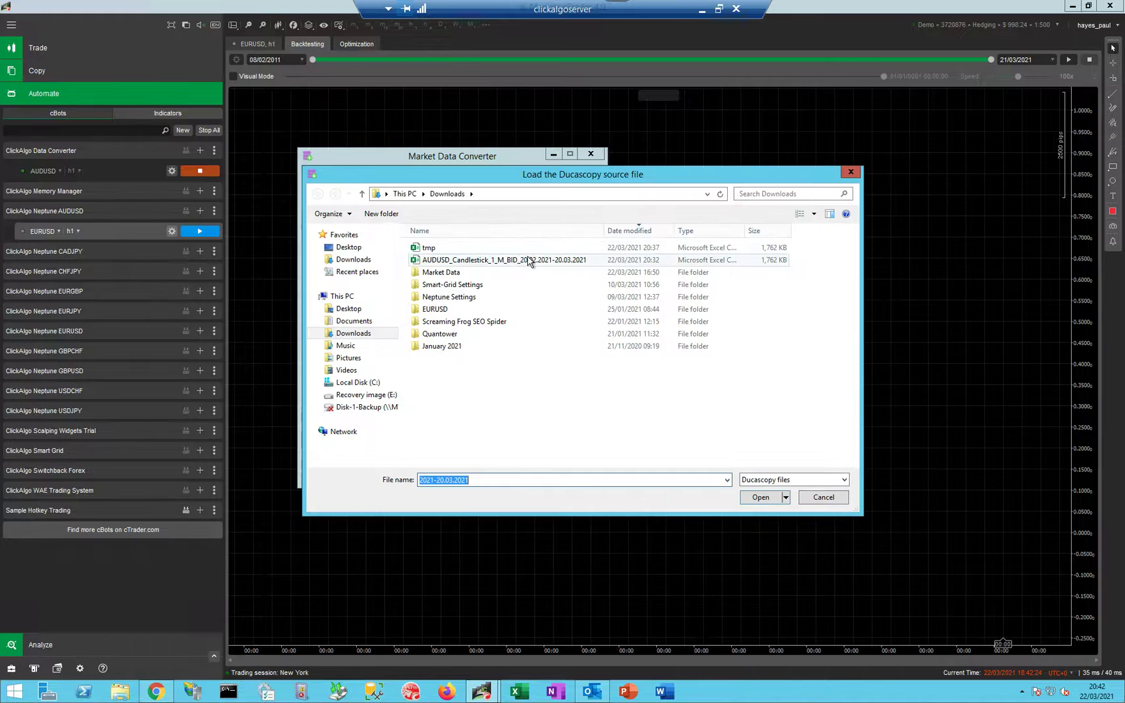
{"action": "left_click", "coordinate": [823, 498]}
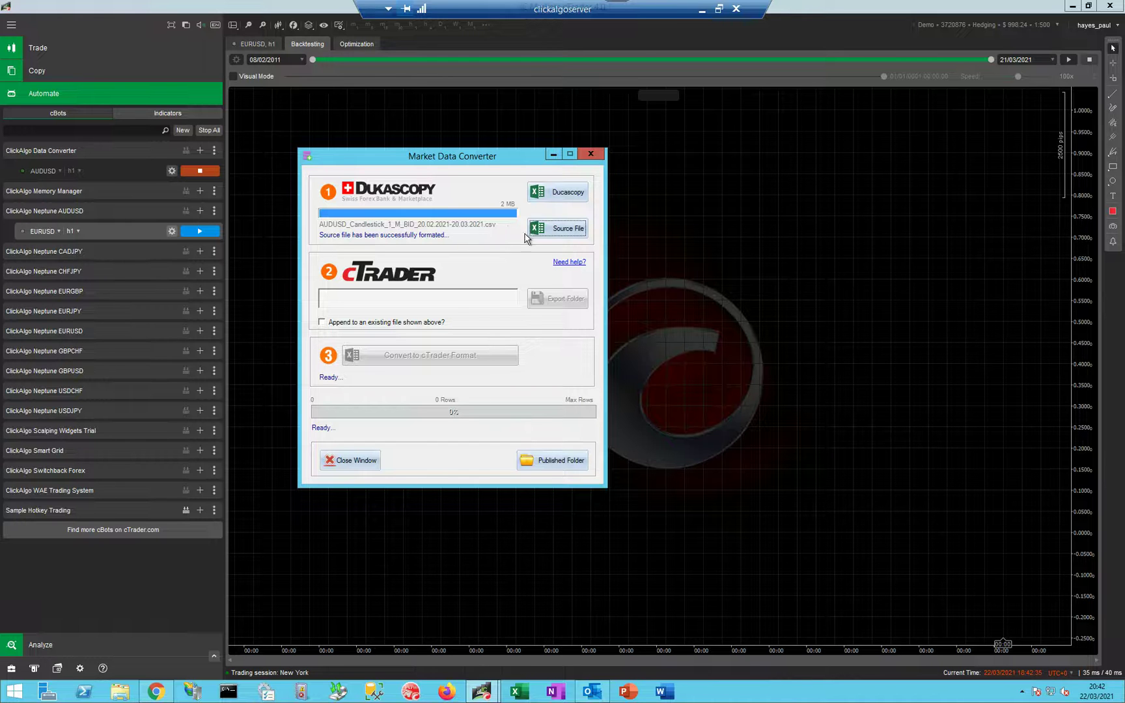
{"action": "left_click", "coordinate": [558, 234]}
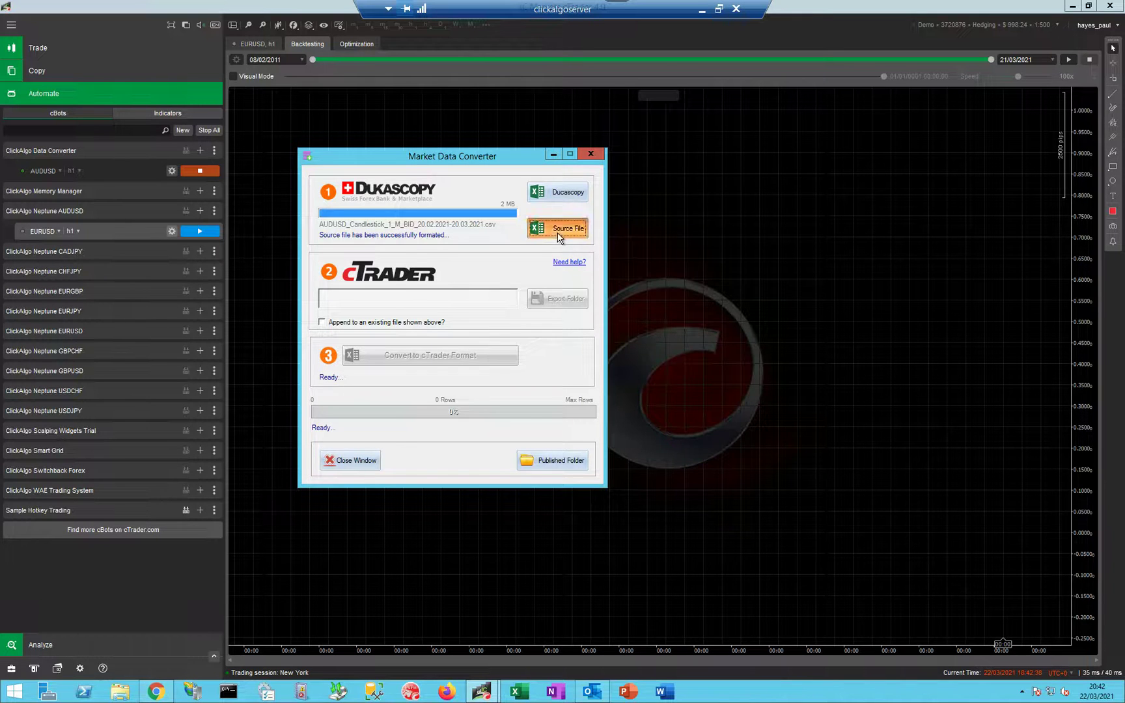
{"action": "left_click", "coordinate": [497, 261]}
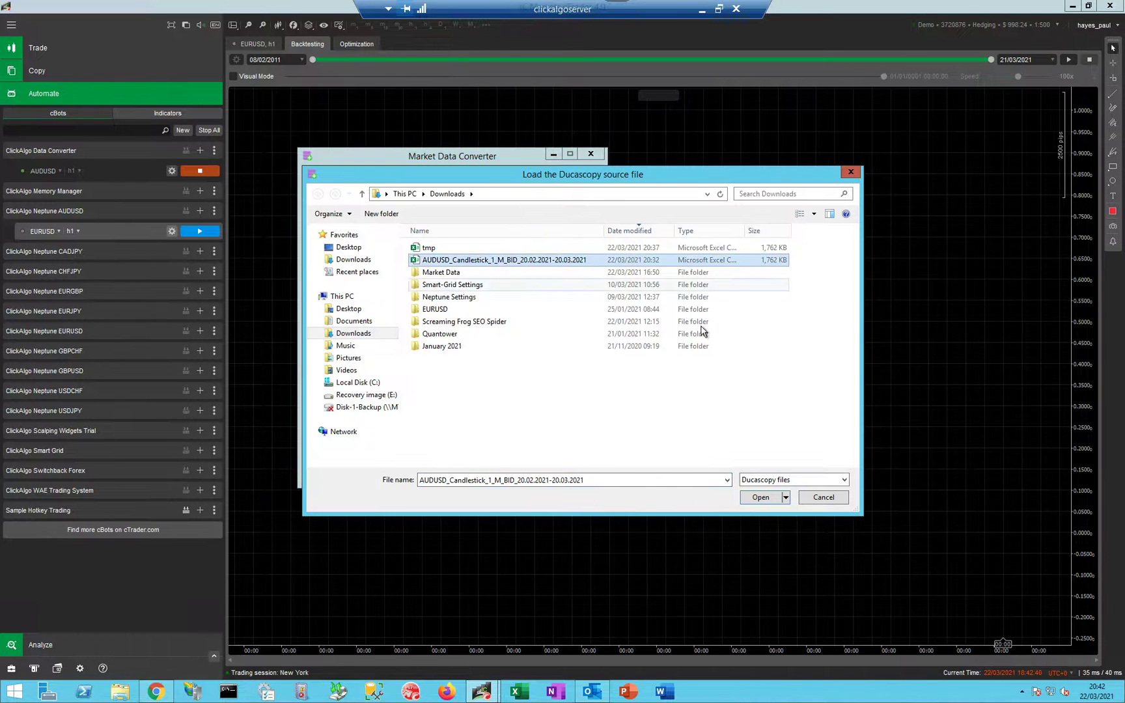
Load the AUDUSD csv into Market Data Converter and let it finish formatting
{"action": "left_click", "coordinate": [748, 499]}
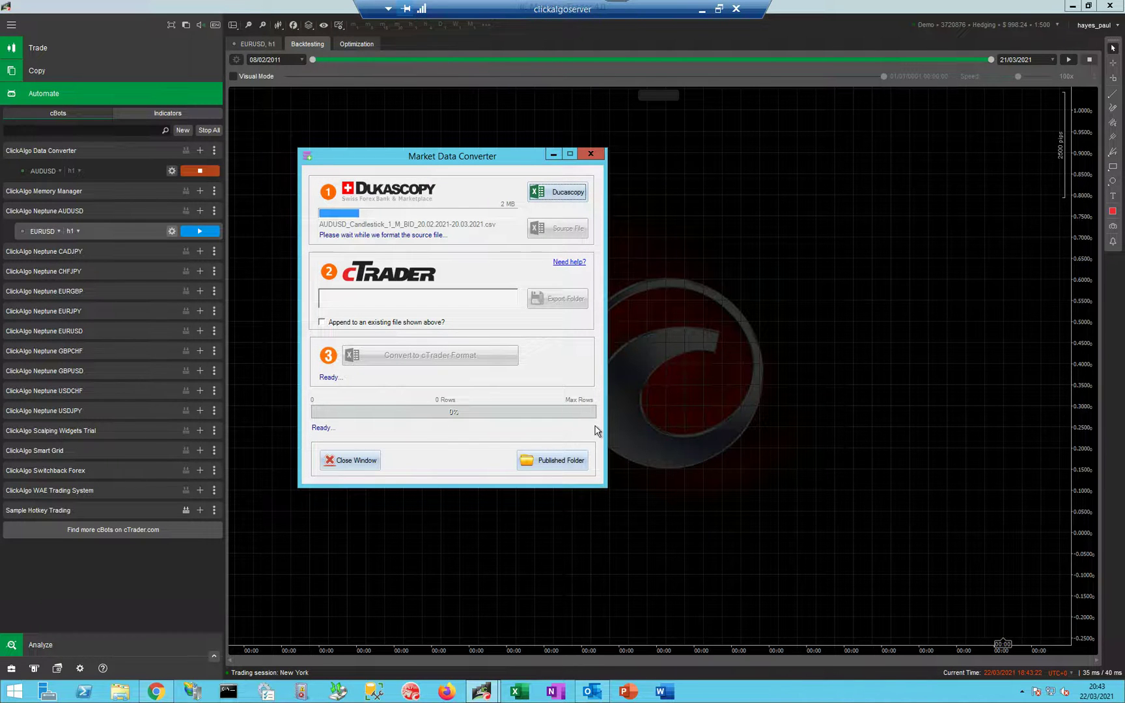
{"action": "left_click", "coordinate": [551, 156]}
{"action": "mouse_move", "coordinate": [483, 693]}
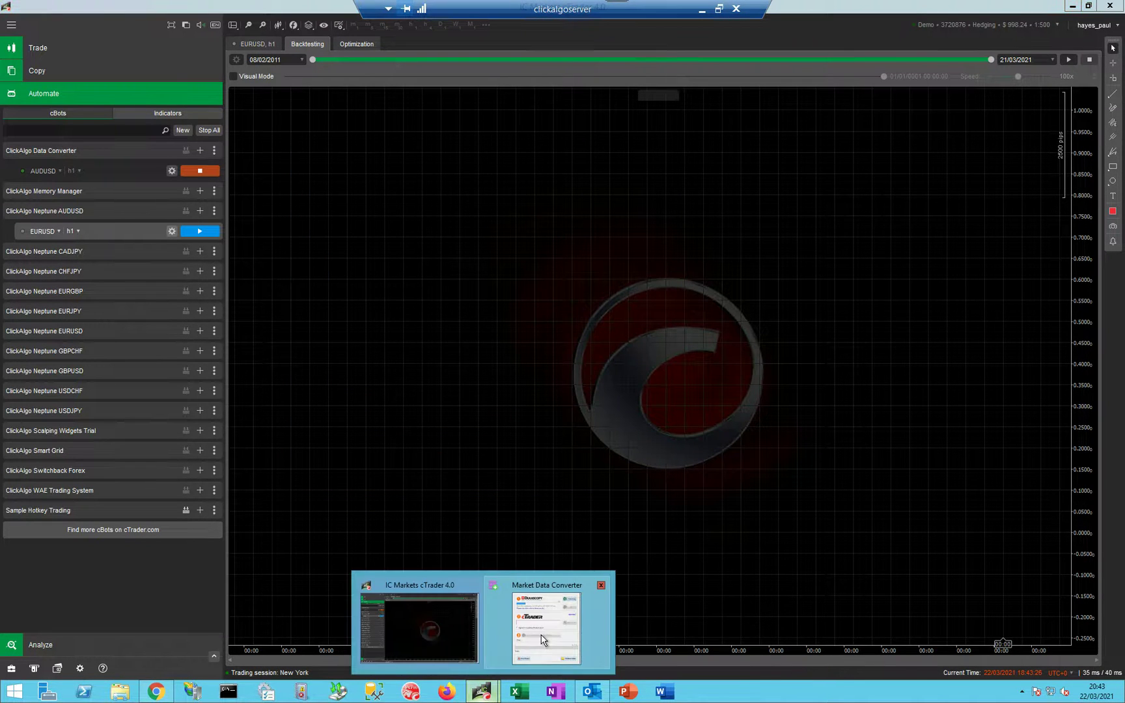
{"action": "left_click", "coordinate": [542, 639]}
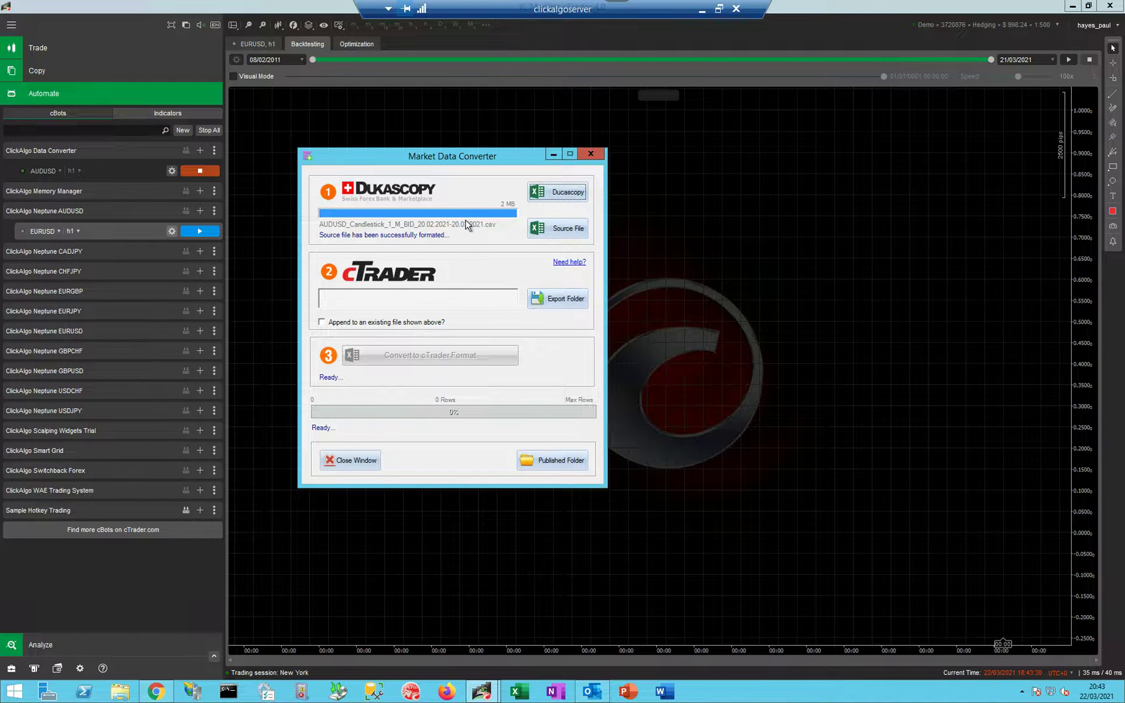
Set the export folder to Downloads\Market Data for cTrader_Export_2021.03.22.csv
{"action": "left_click", "coordinate": [556, 304]}
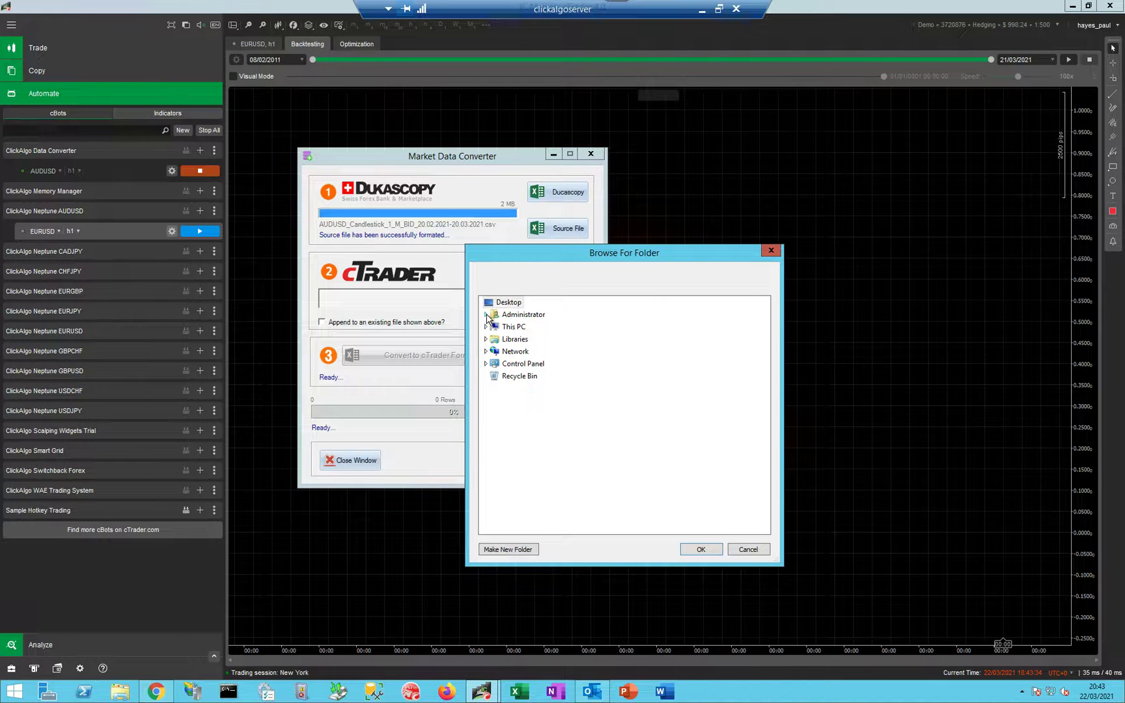
{"action": "left_click", "coordinate": [486, 327]}
{"action": "left_click", "coordinate": [492, 364]}
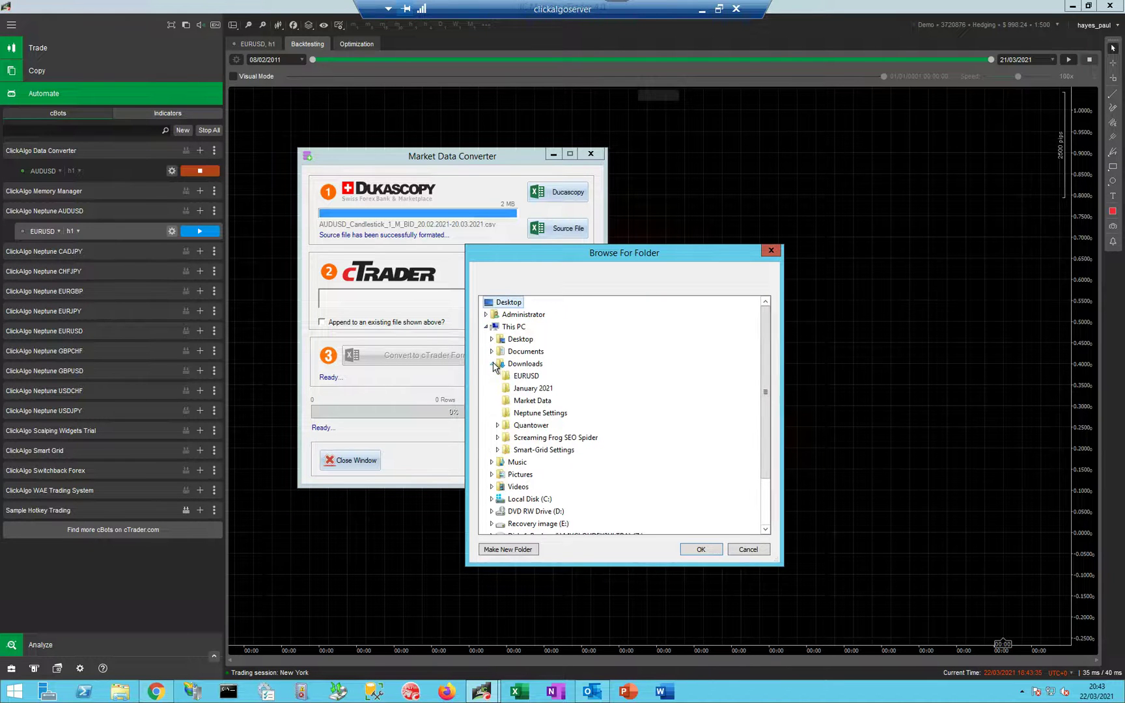
{"action": "left_click", "coordinate": [524, 401]}
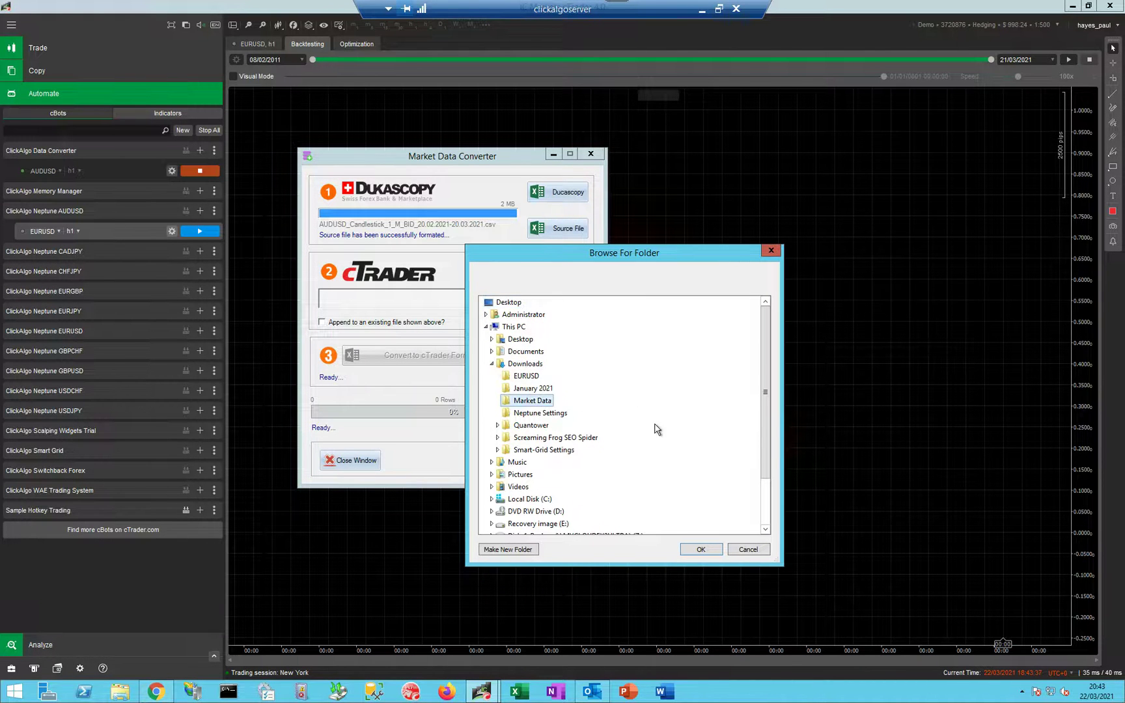
{"action": "left_click", "coordinate": [699, 549]}
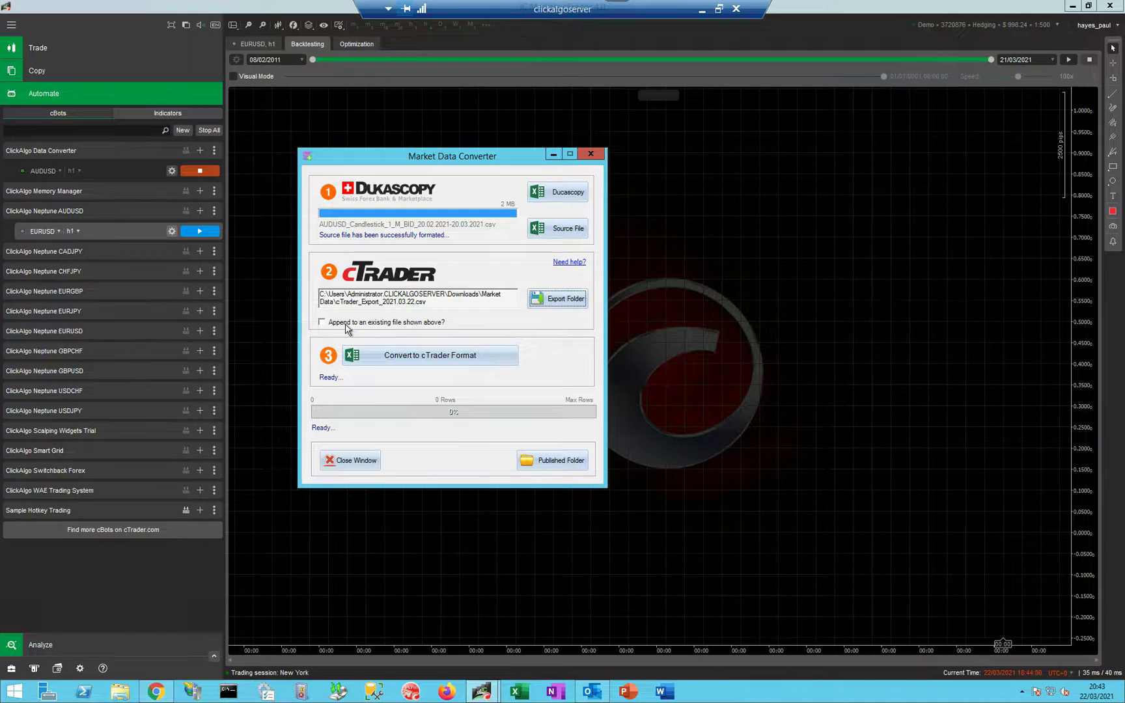
Leave 'Append to an existing file' off and convert all 28,593 rows to cTrader format
{"action": "left_click", "coordinate": [321, 323]}
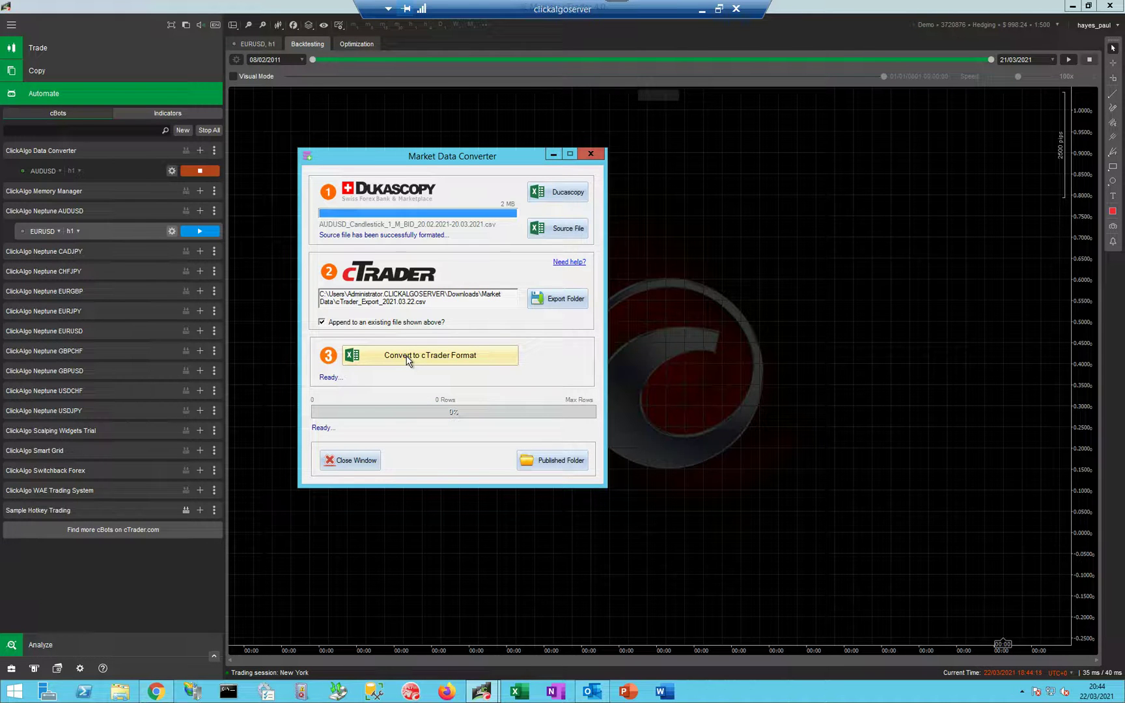
{"action": "left_click", "coordinate": [321, 322]}
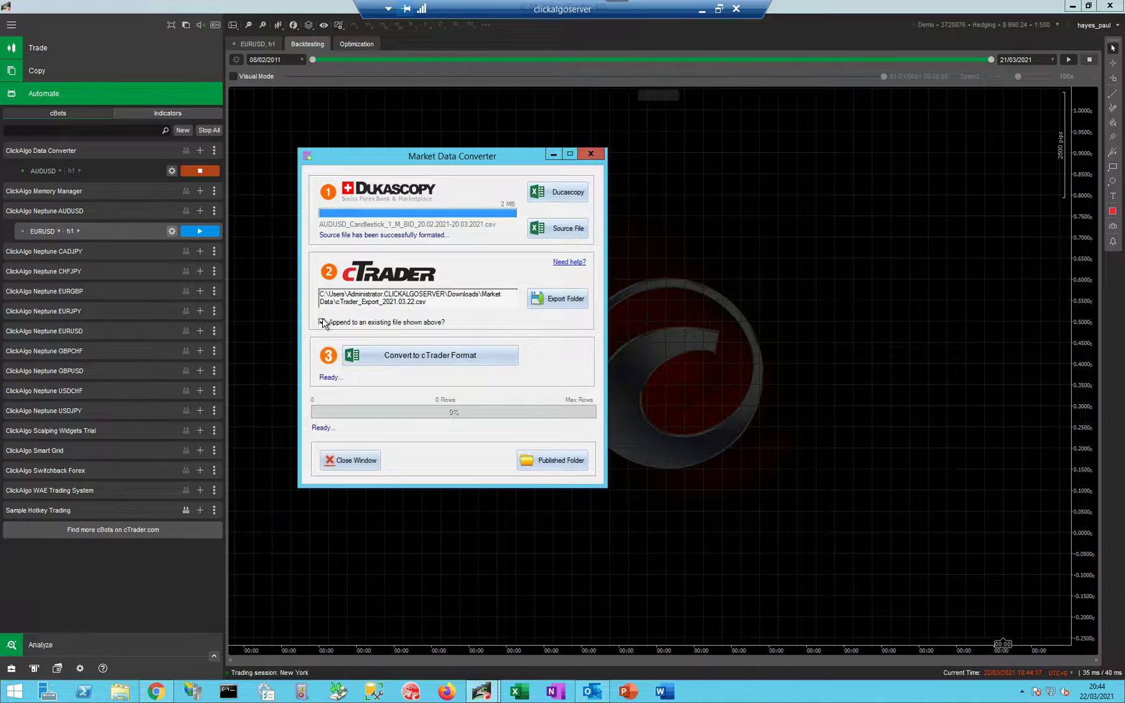
{"action": "left_click", "coordinate": [428, 357]}
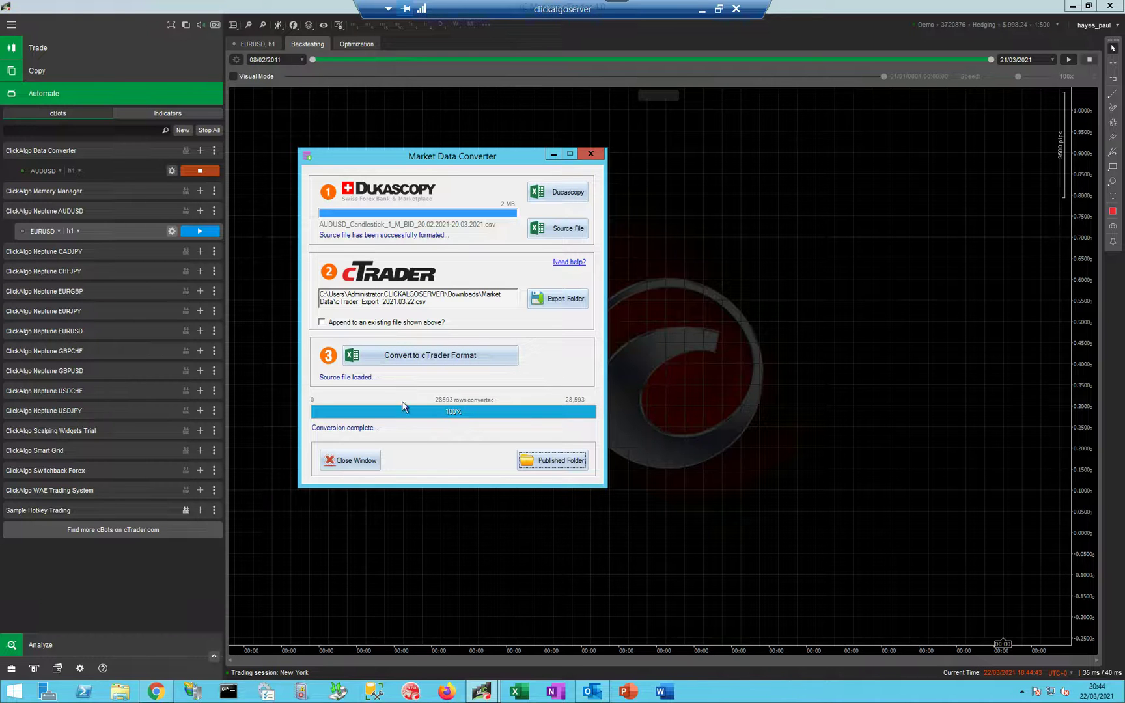
Check the 1,452 KB cTrader_Export_2021.03.22 file in Market Data, then close Explorer and exit the converter
{"action": "left_click", "coordinate": [540, 461]}
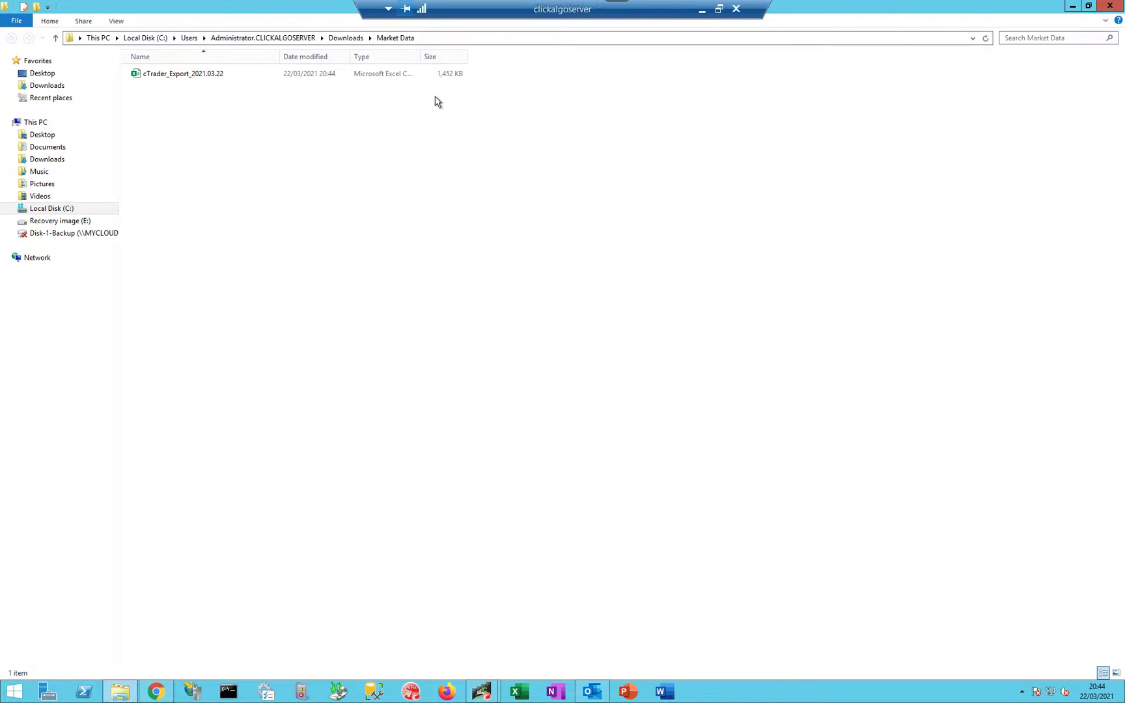
{"action": "left_click", "coordinate": [210, 77]}
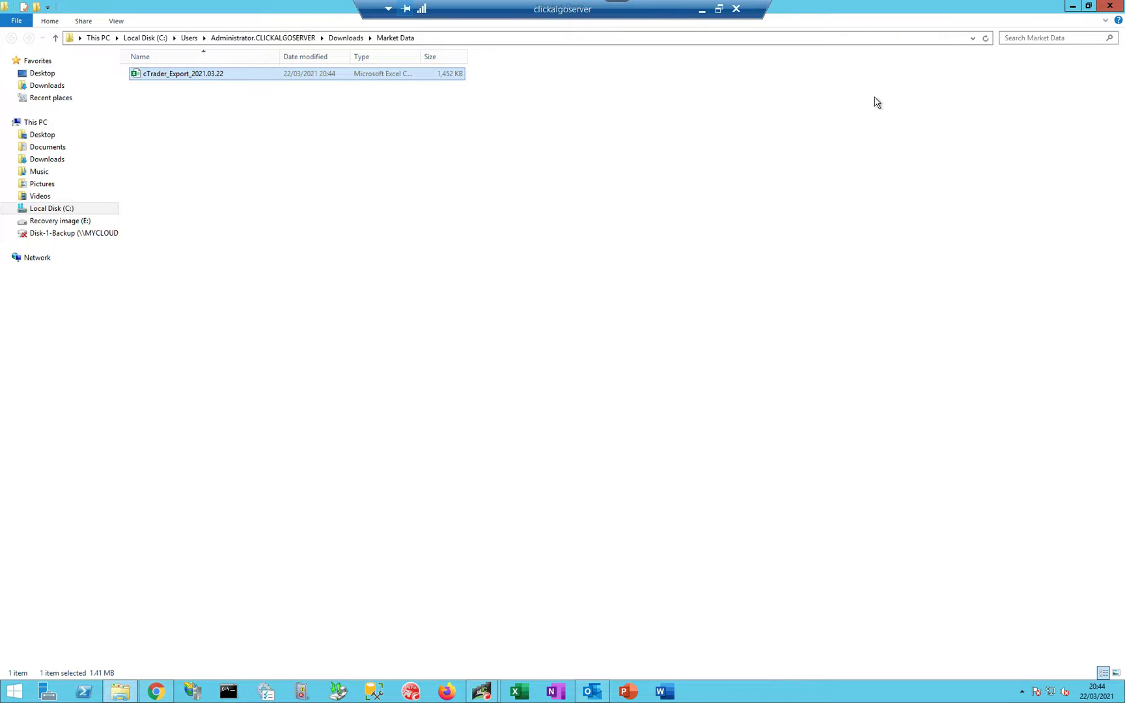
{"action": "left_click", "coordinate": [1110, 6]}
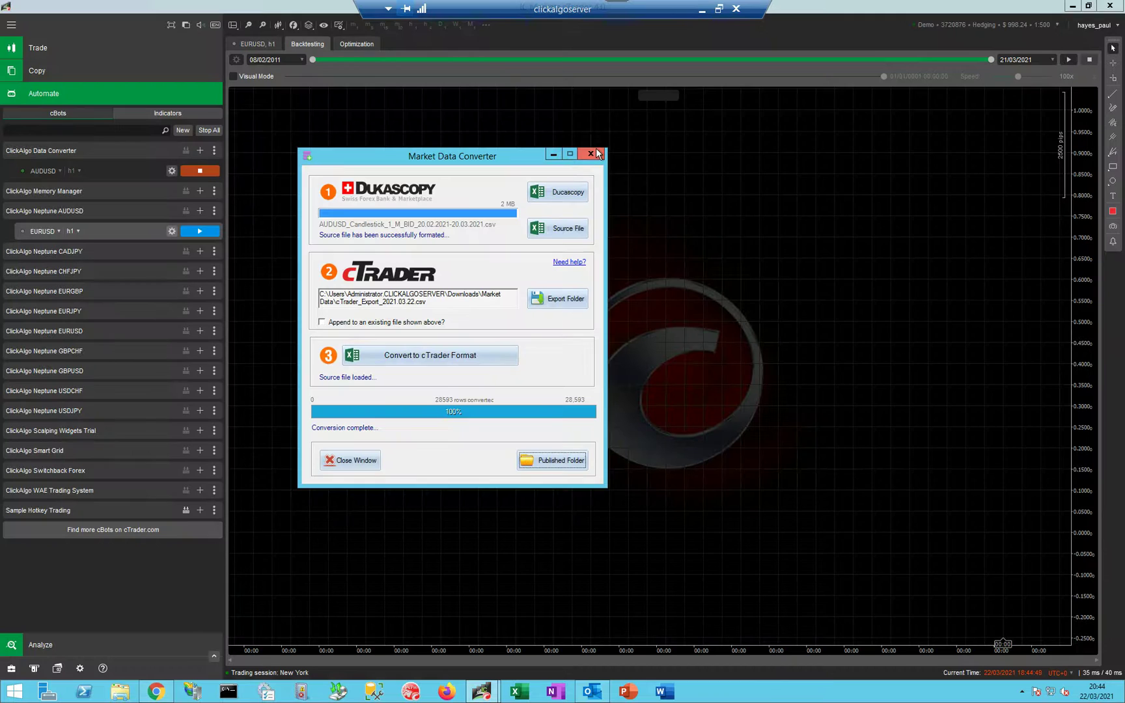
{"action": "left_click", "coordinate": [350, 462]}
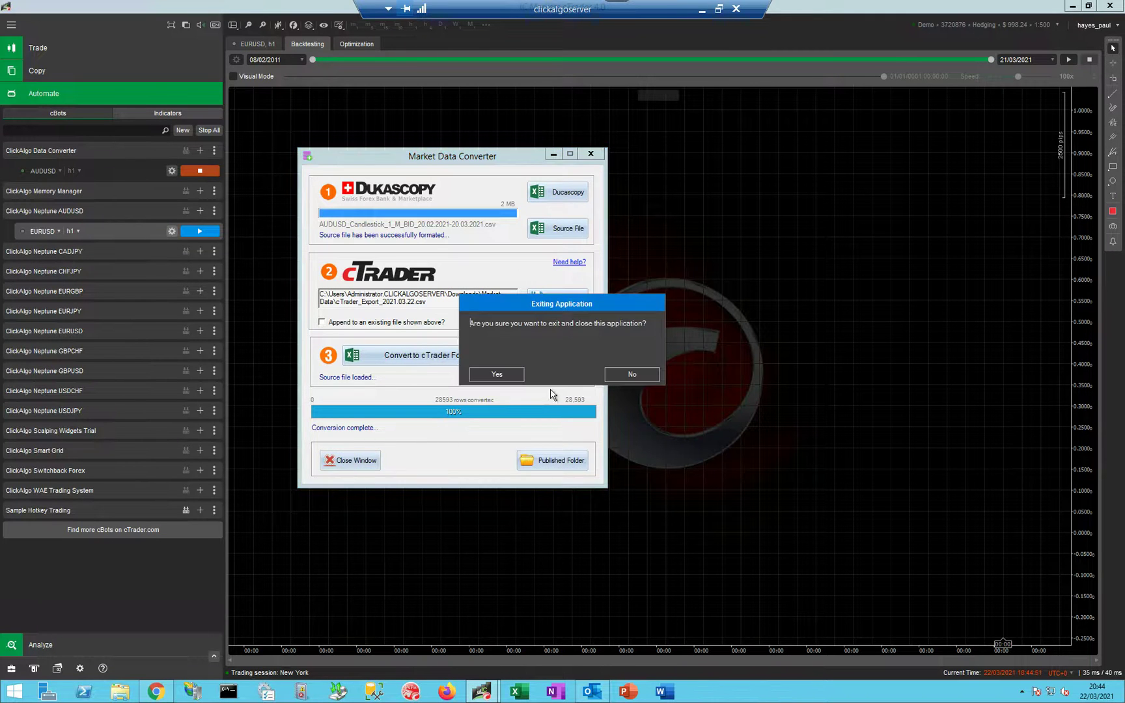
{"action": "left_click", "coordinate": [497, 374]}
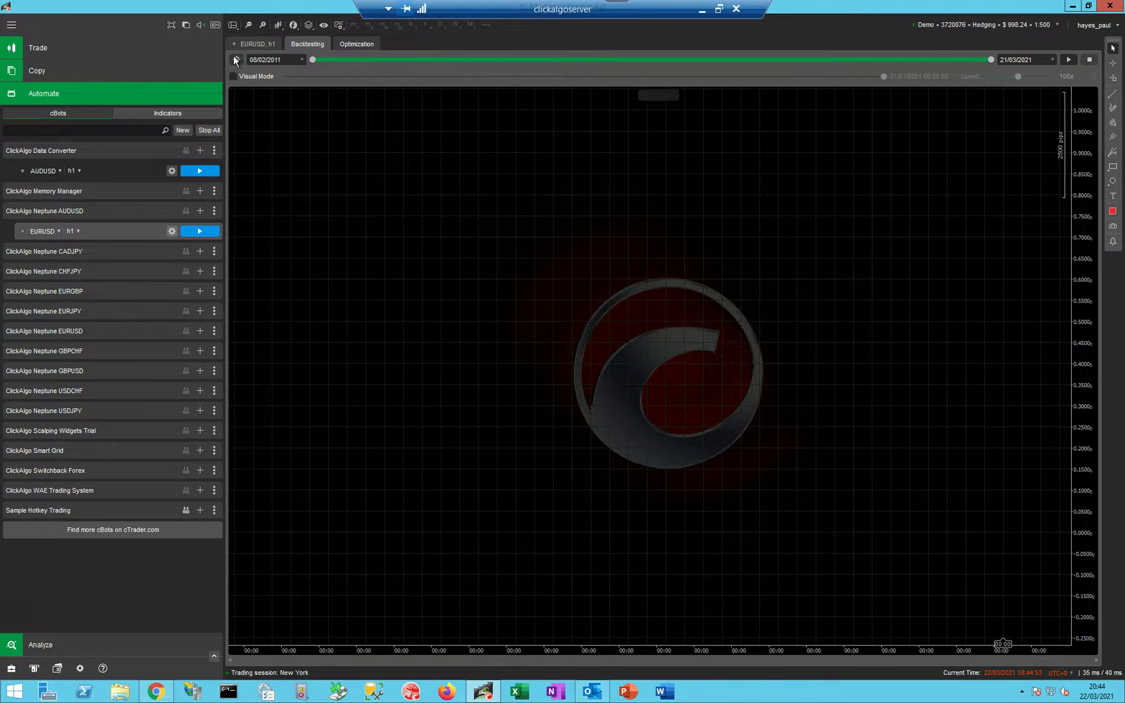
Set the backtest data to m1 bars from the cTrader_Export_2021.03.22 CSV in Market Data
{"action": "left_click", "coordinate": [236, 60]}
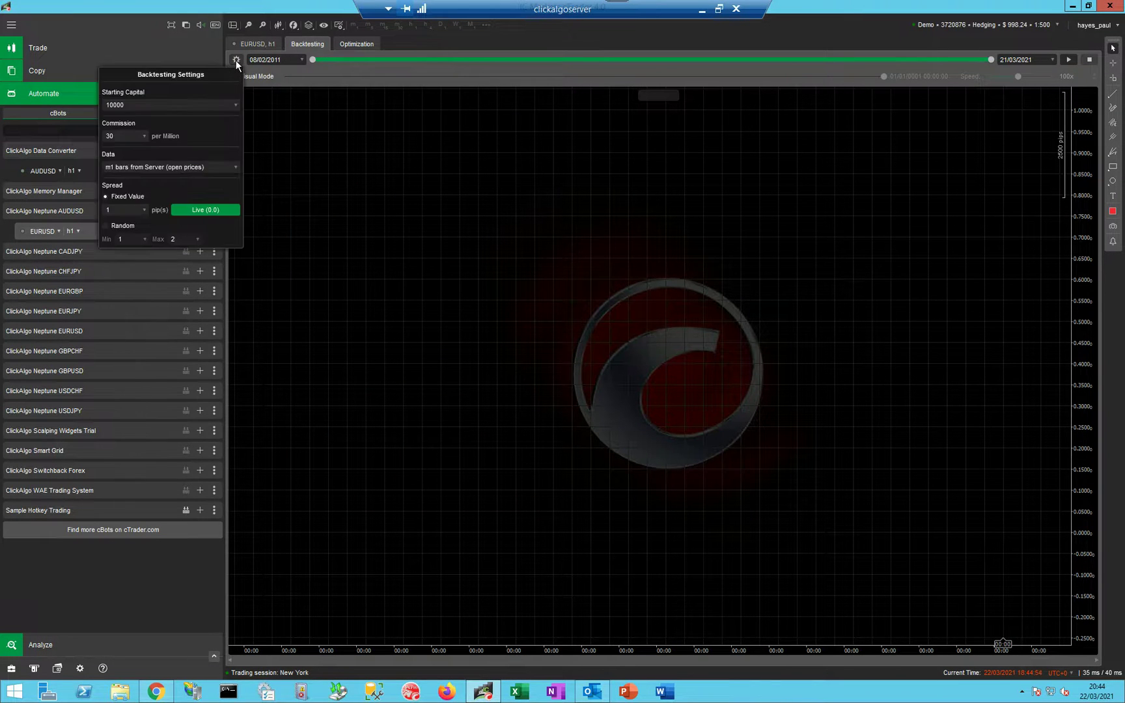
{"action": "left_click", "coordinate": [185, 168]}
{"action": "left_click", "coordinate": [164, 201]}
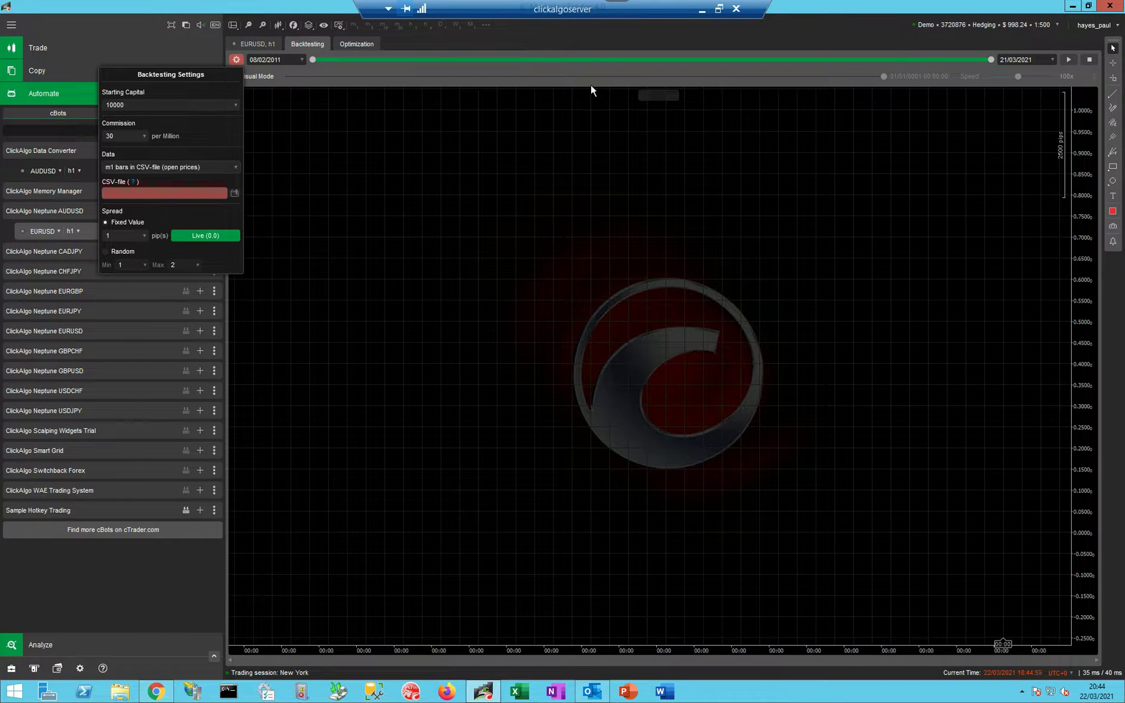
{"action": "left_click", "coordinate": [236, 194]}
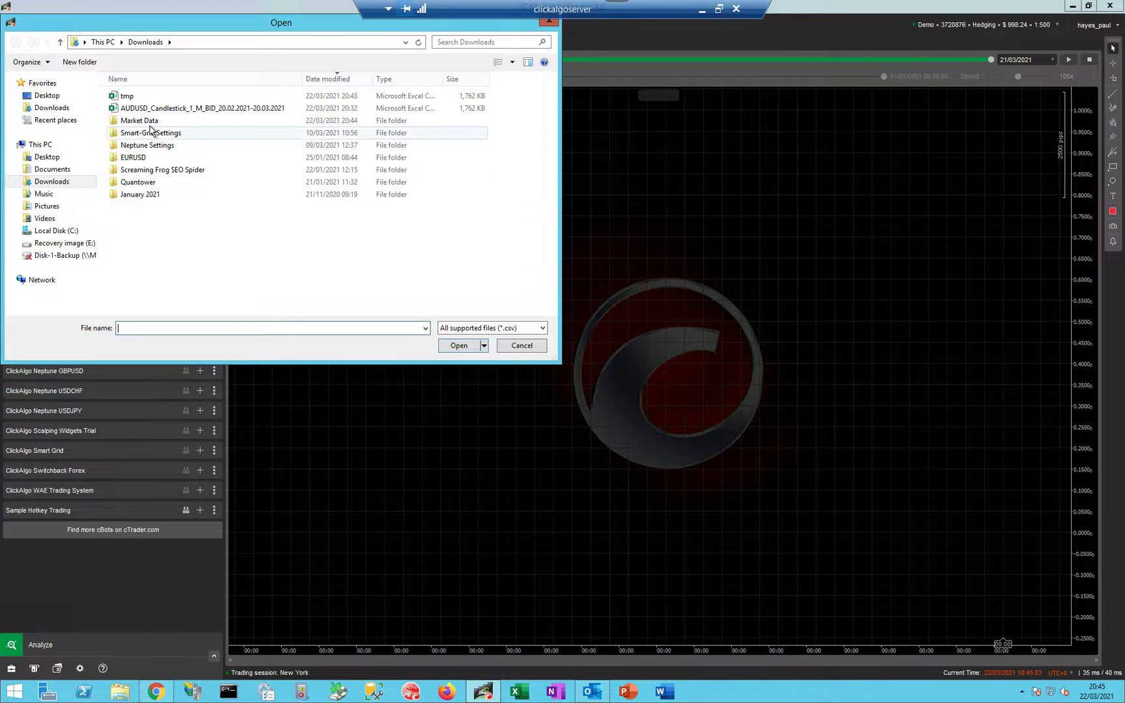
{"action": "left_click", "coordinate": [147, 122]}
{"action": "double_click", "coordinate": [147, 122]}
{"action": "left_click", "coordinate": [200, 104]}
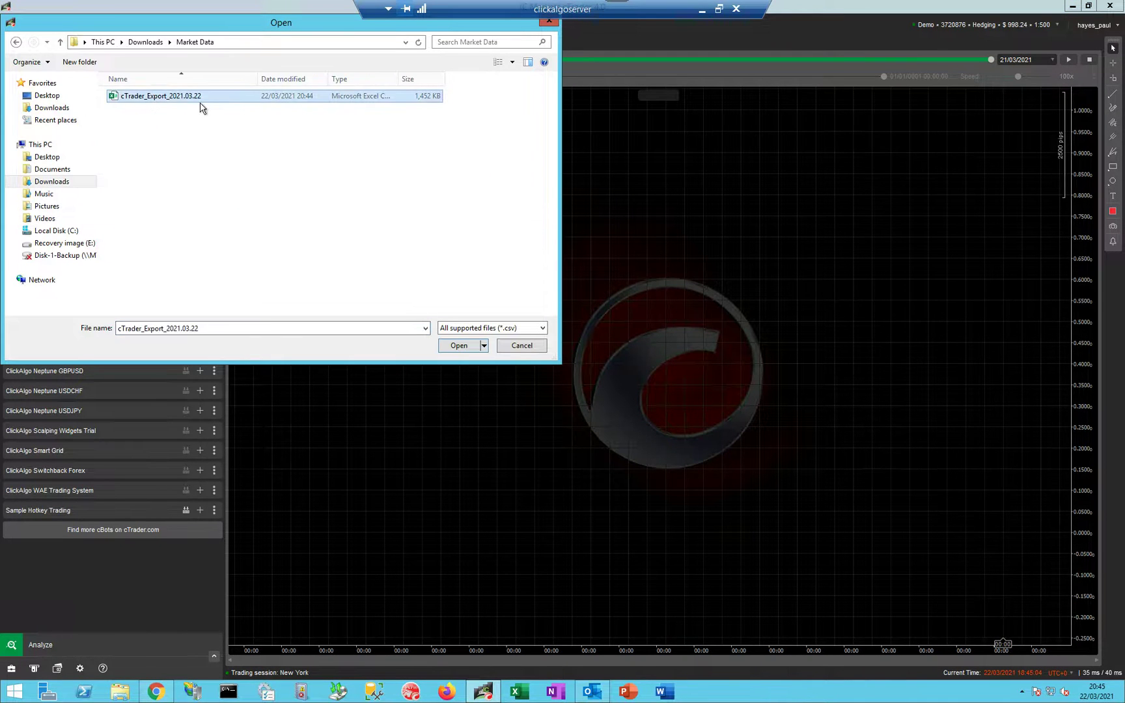
{"action": "left_click", "coordinate": [458, 346]}
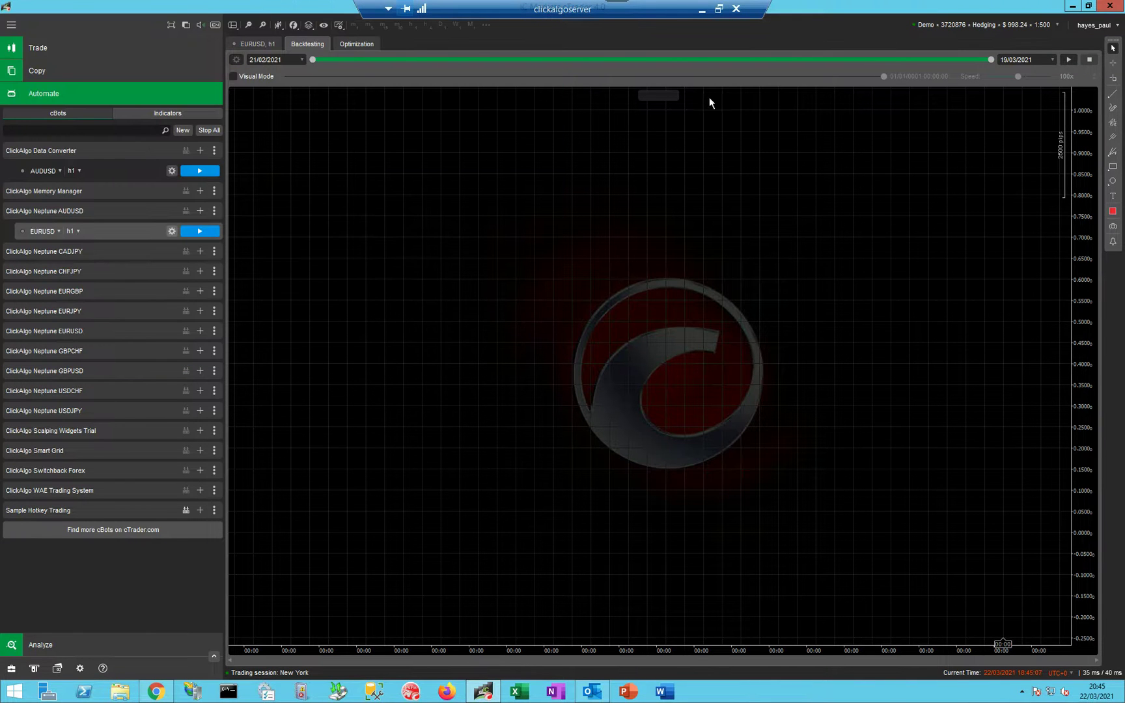
Set the backtest period to 21/02/2021–19/03/2021 and start the EURUSD cBot, validating its license
{"action": "left_click_drag", "start_coordinate": [315, 60], "coordinate": [262, 77]}
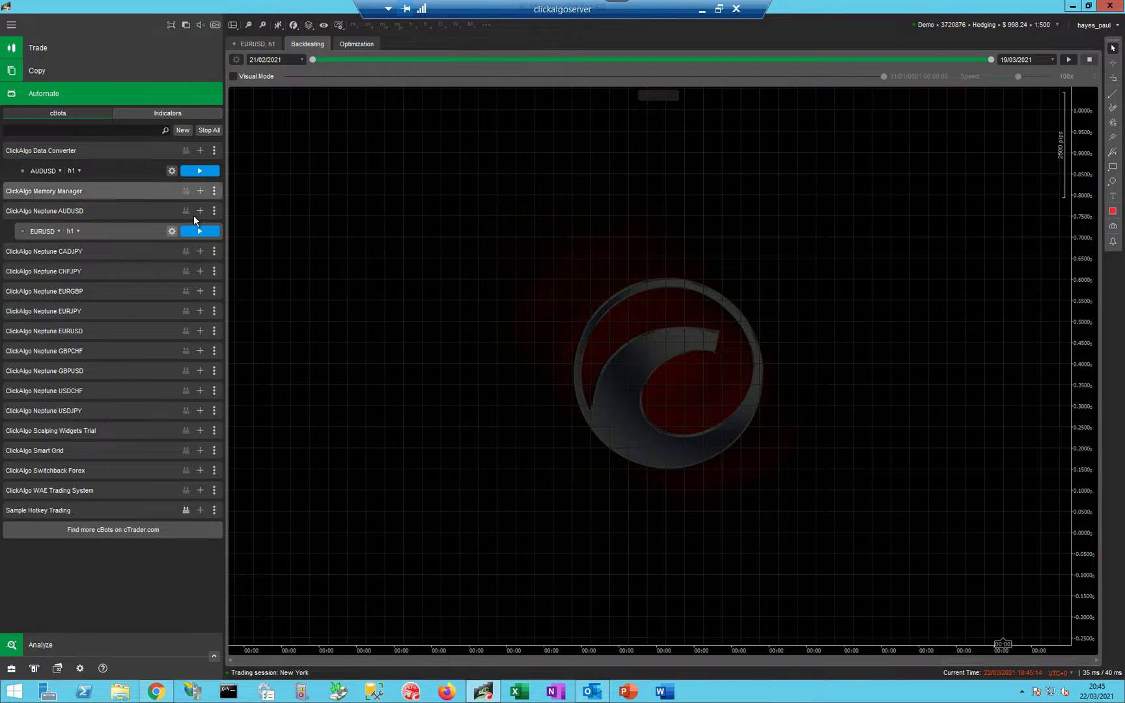
{"action": "left_click", "coordinate": [199, 231]}
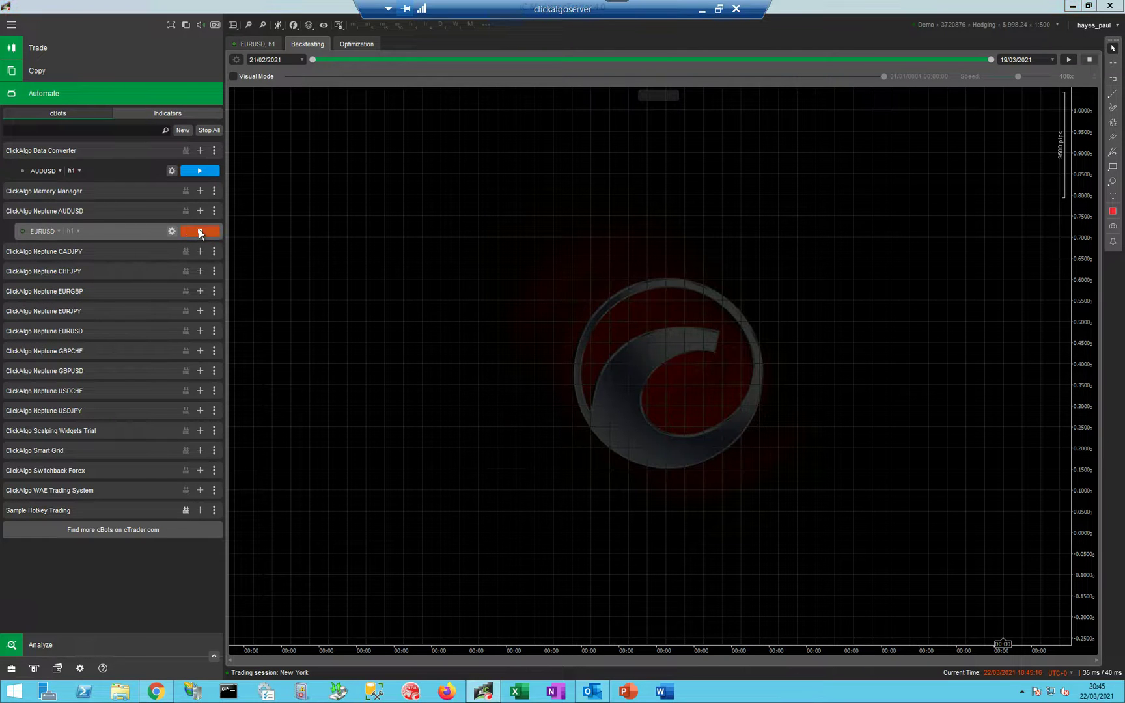
{"action": "left_click", "coordinate": [639, 373]}
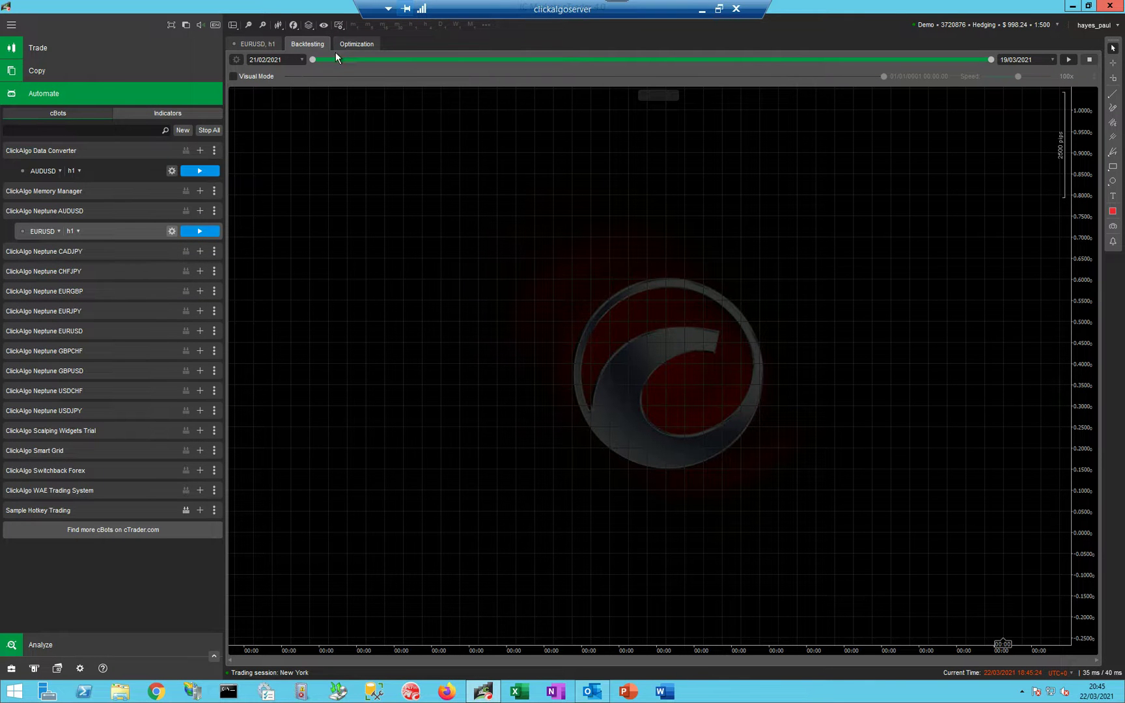
Run the EURUSD Neptune backtest through the converted data and apply the Default chart template
{"action": "left_click", "coordinate": [1069, 60]}
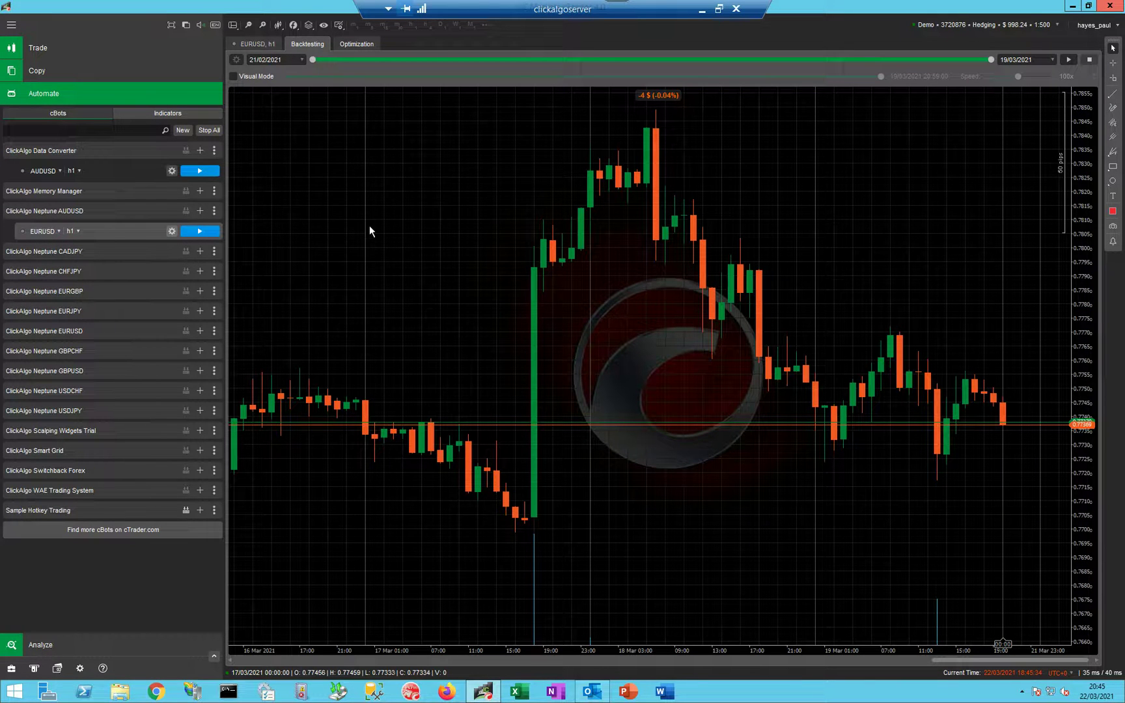
{"action": "right_click", "coordinate": [428, 216]}
{"action": "mouse_move", "coordinate": [362, 381]}
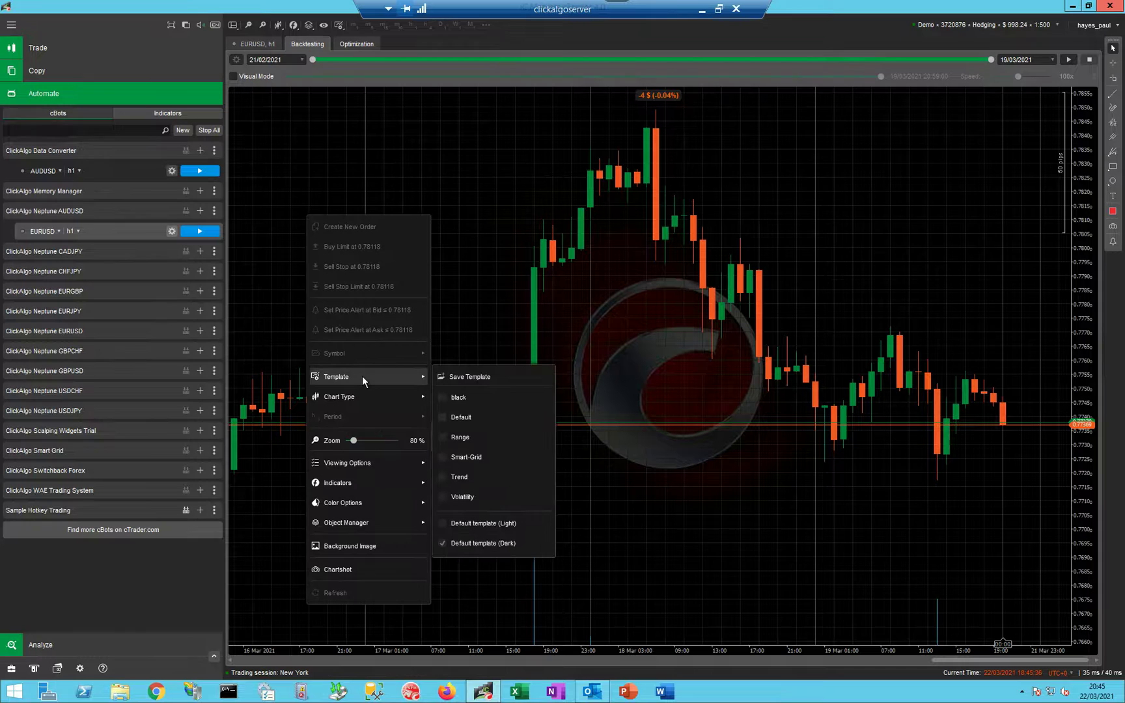
{"action": "left_click", "coordinate": [463, 417]}
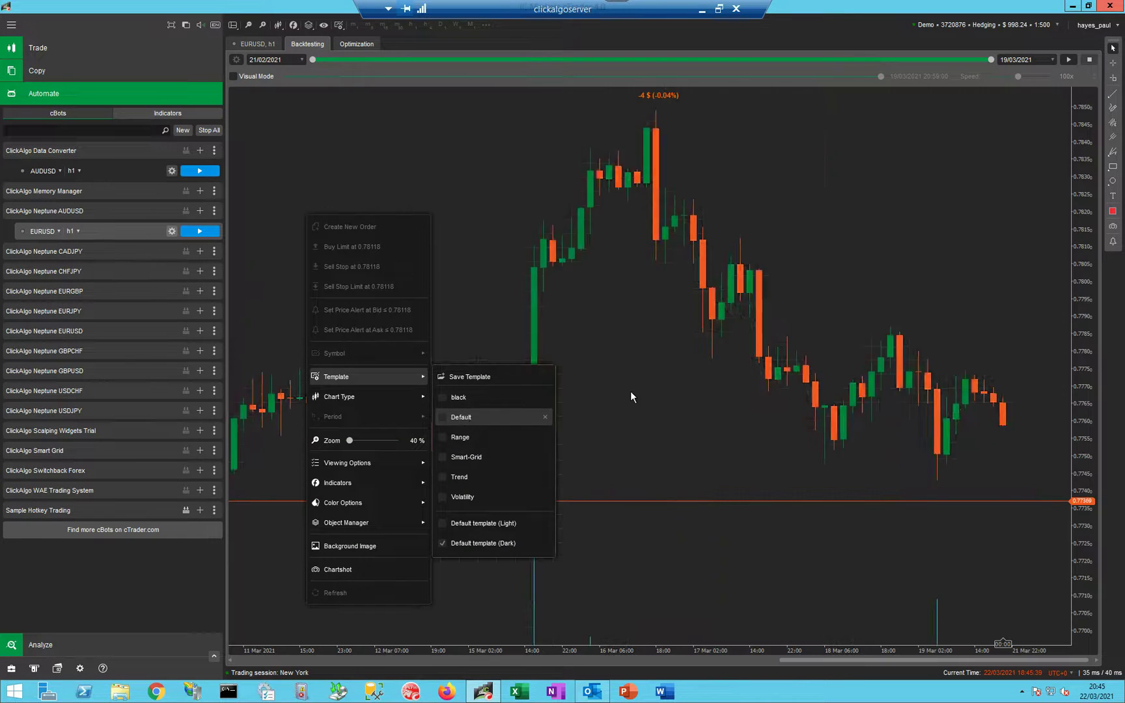
{"action": "left_click", "coordinate": [762, 256]}
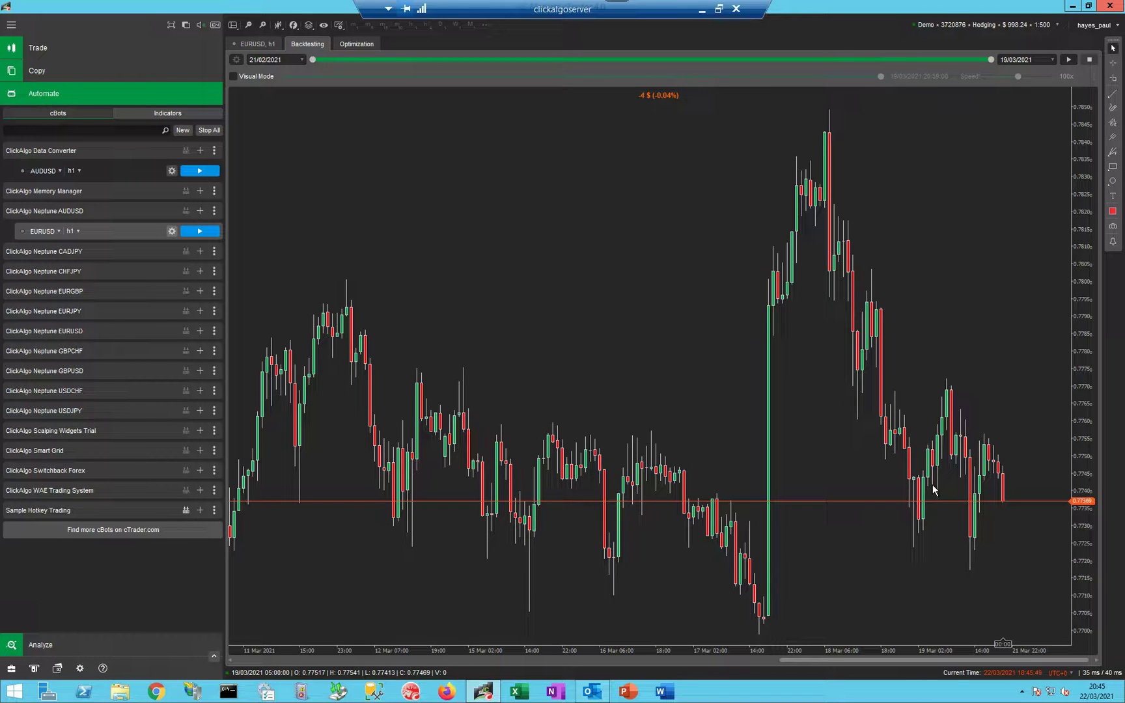
Open AUDUSD_Candlestick_1_M_BID_20.02.2021-20.03.2021 from the Downloads folder in Excel
{"action": "left_click", "coordinate": [116, 691]}
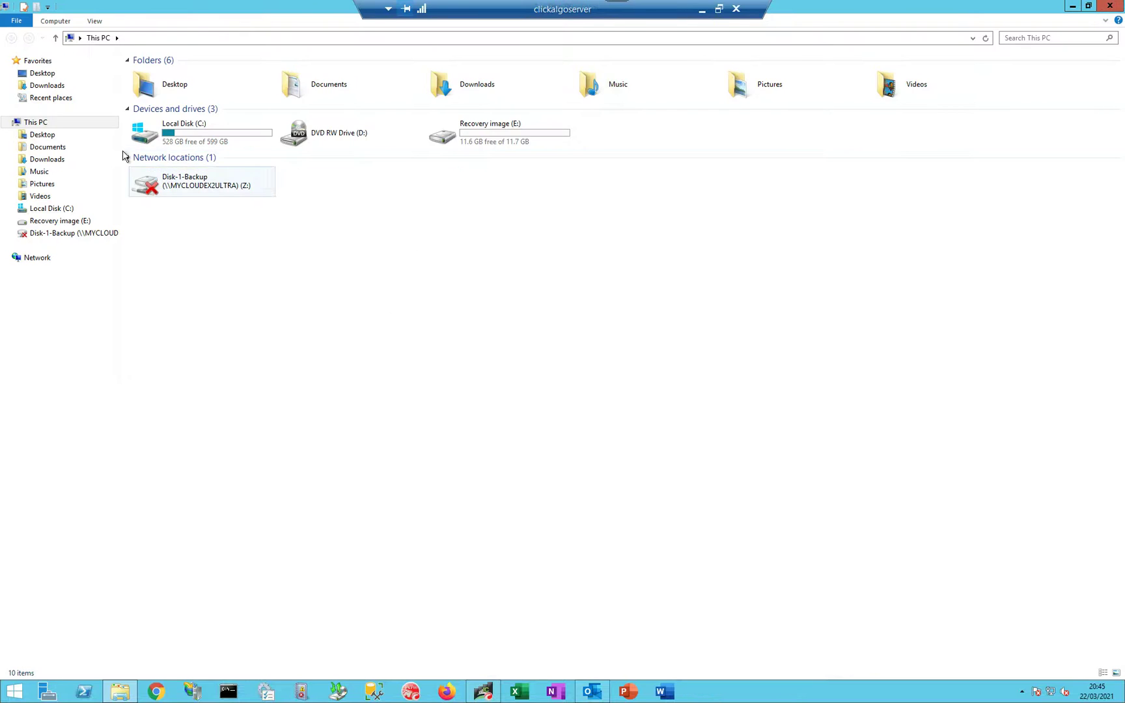
{"action": "left_click", "coordinate": [53, 159]}
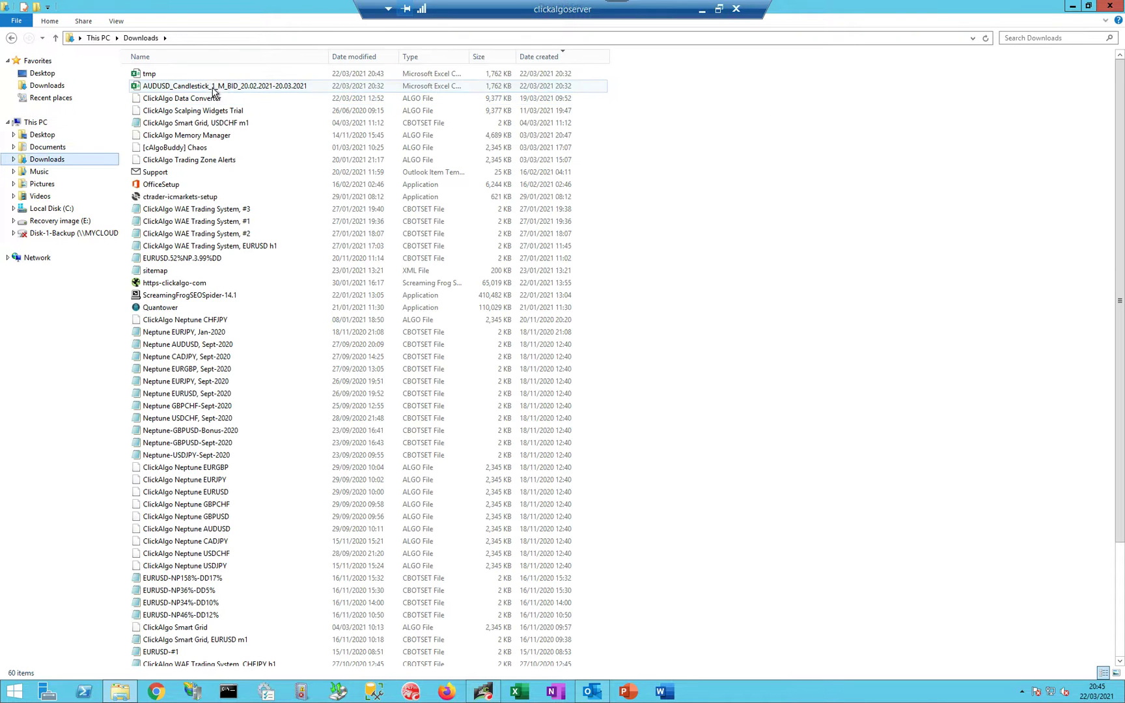
{"action": "left_click", "coordinate": [217, 89]}
{"action": "double_click", "coordinate": [216, 89]}
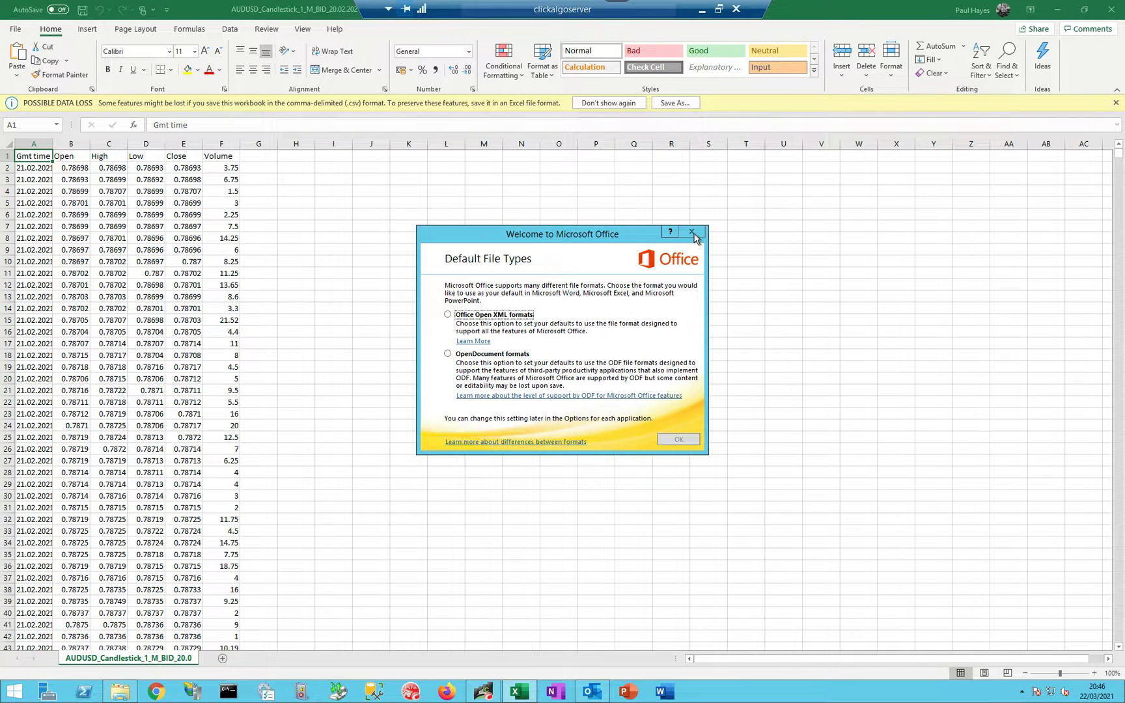
Accept Office Open XML defaults, widen columns A and F to inspect the data, then close without saving
{"action": "left_click", "coordinate": [448, 316]}
{"action": "left_click", "coordinate": [679, 439]}
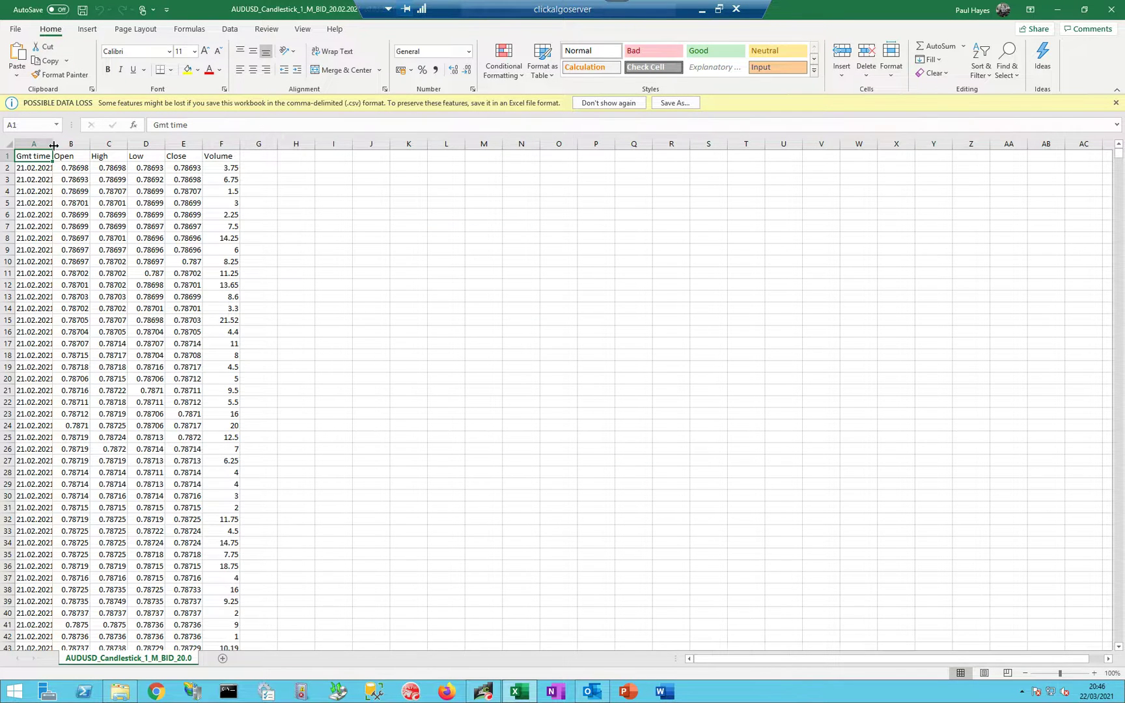
{"action": "left_click_drag", "start_coordinate": [54, 145], "coordinate": [91, 146]}
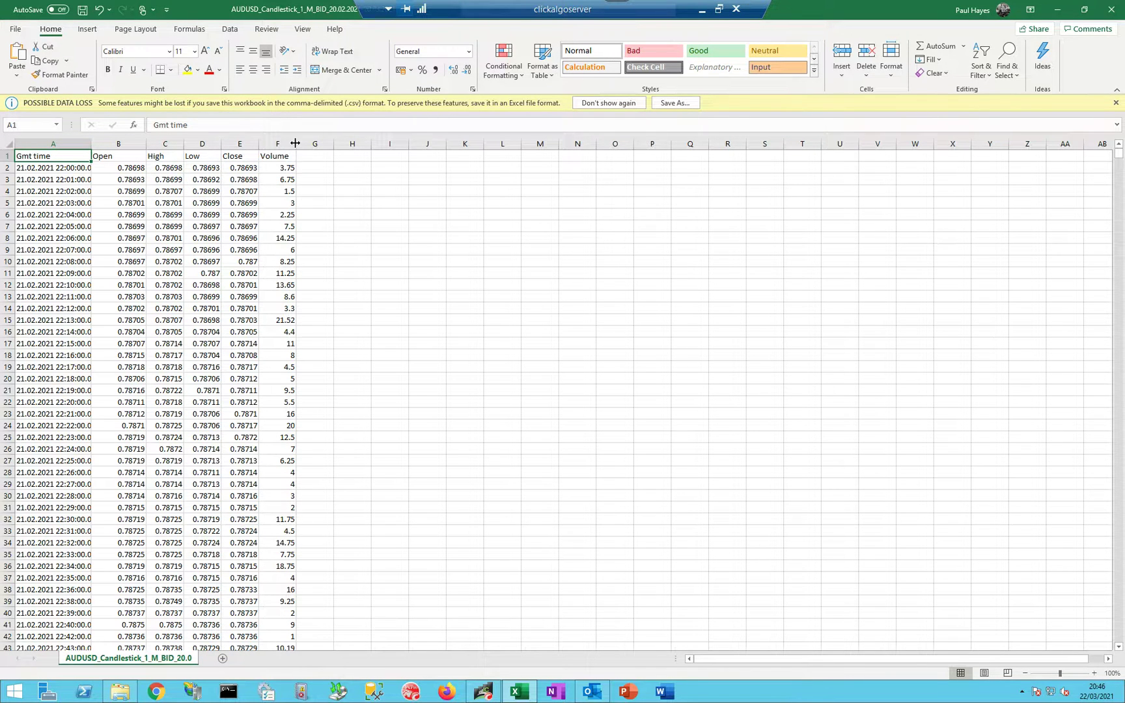
{"action": "left_click_drag", "start_coordinate": [295, 143], "coordinate": [304, 143]}
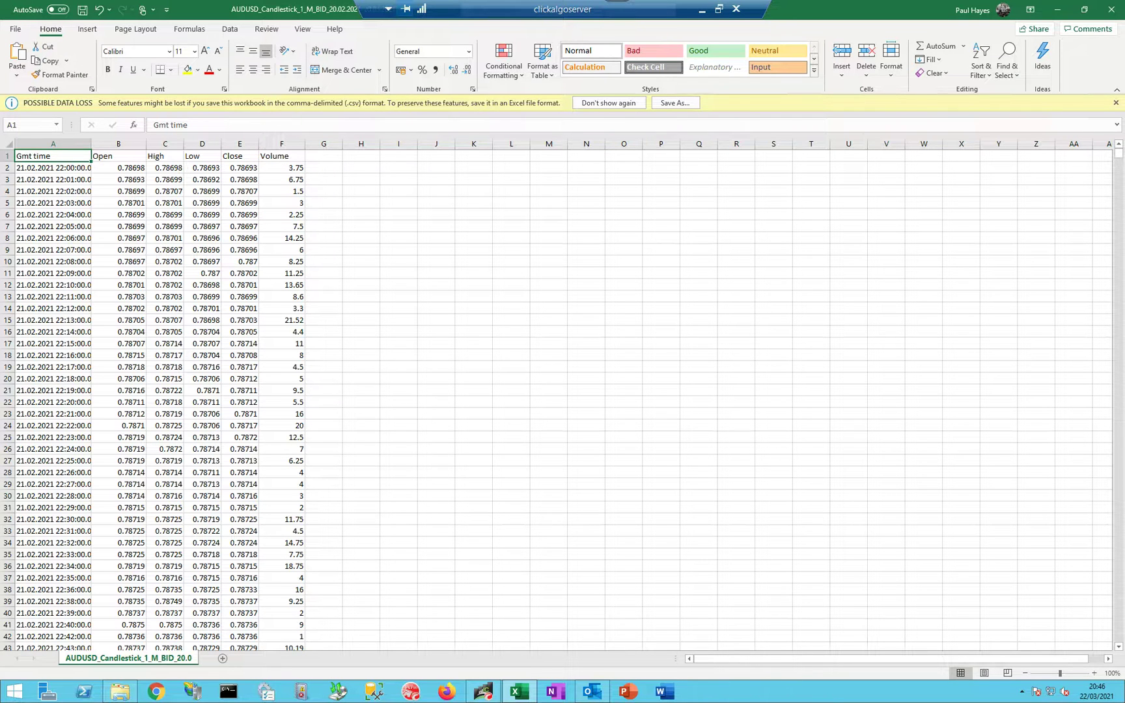
{"action": "left_click", "coordinate": [1115, 10]}
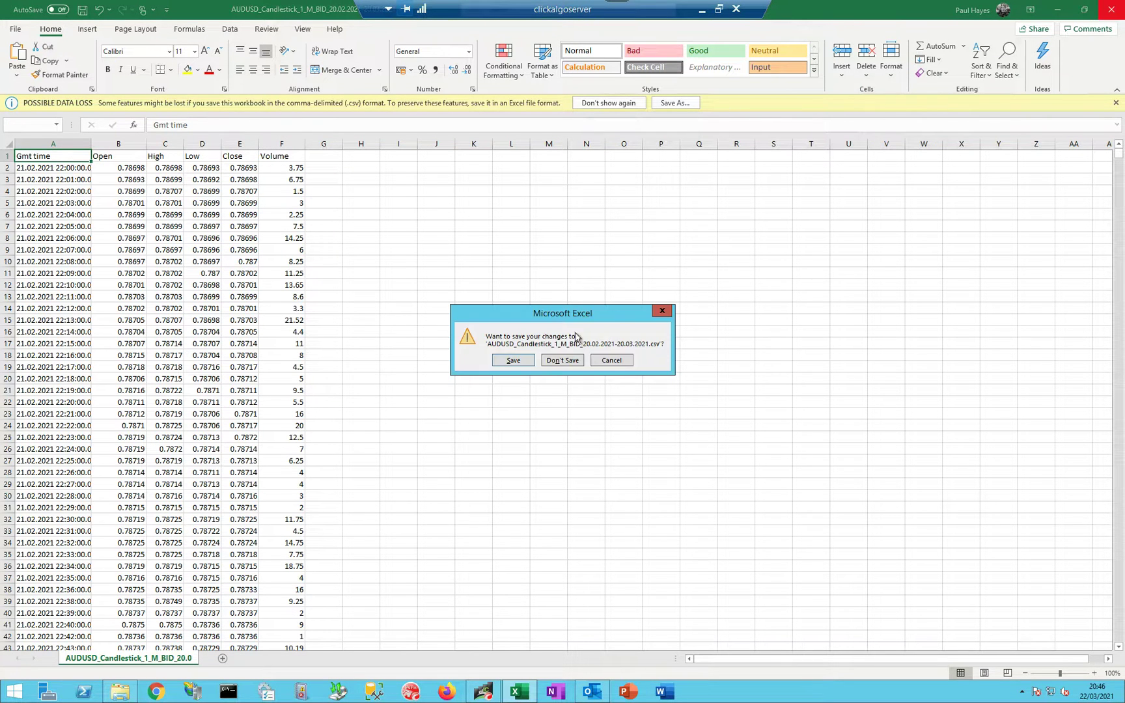
{"action": "left_click", "coordinate": [560, 359]}
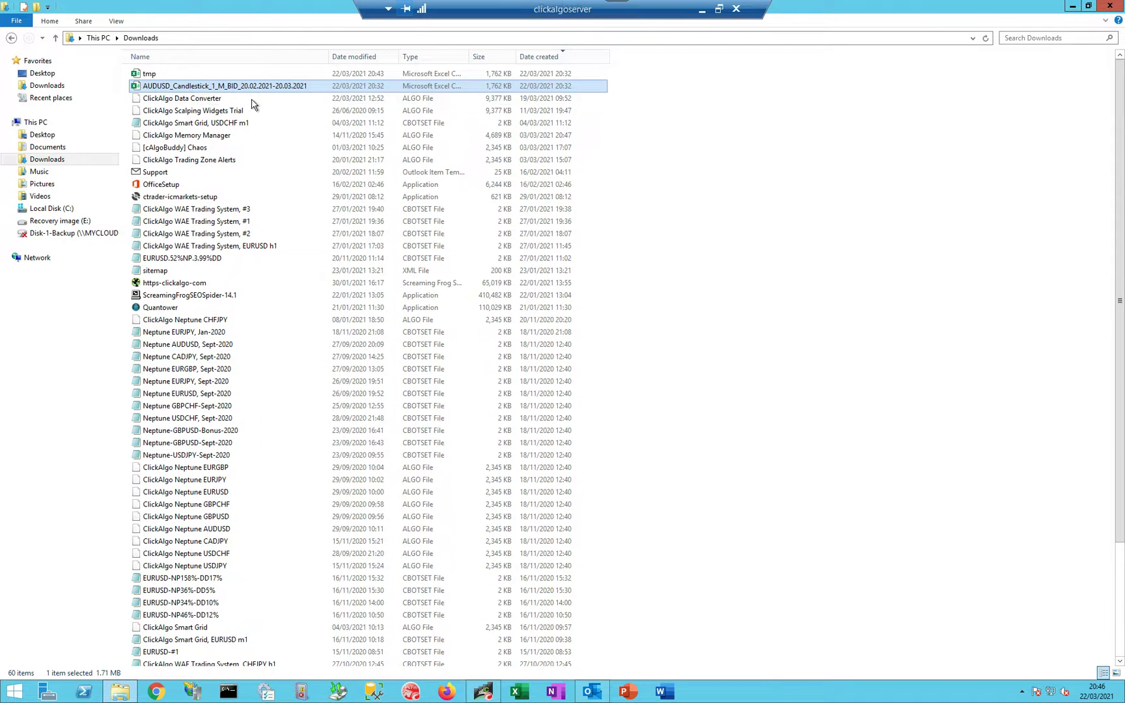
Close File Explorer and turn on Tick Volume bars on the EURUSD h1 backtest chart
{"action": "left_click", "coordinate": [1111, 7]}
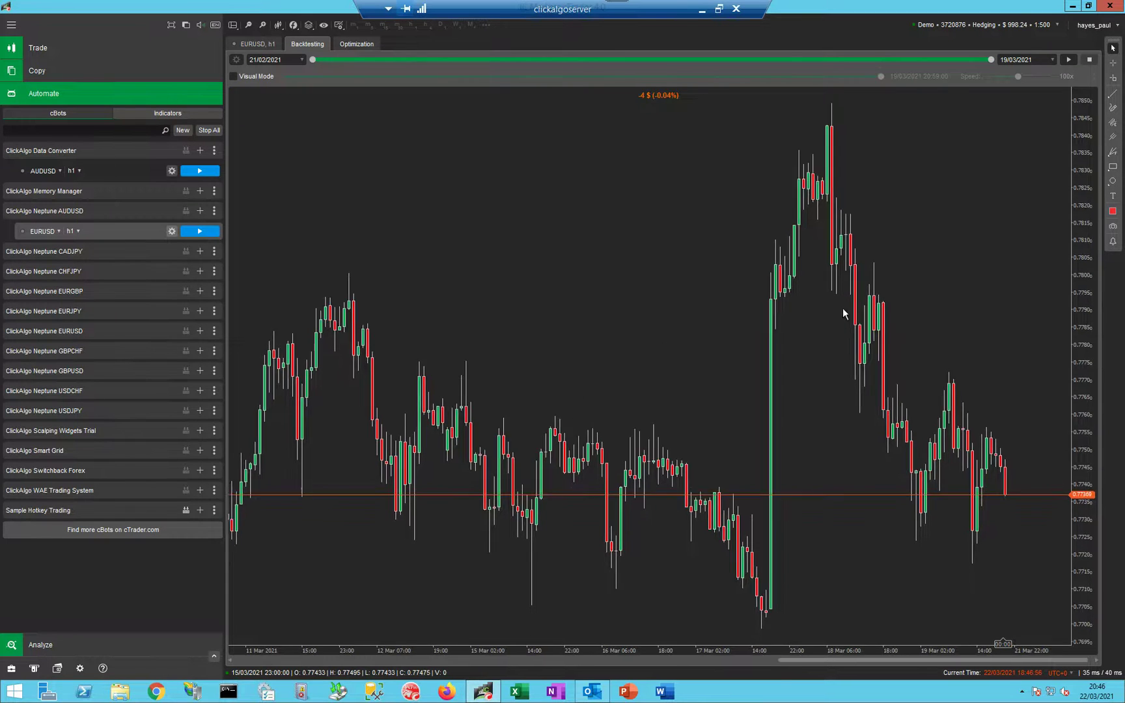
{"action": "scroll", "coordinate": [843, 308], "scroll_direction": "up", "scroll_amount": 10}
{"action": "scroll", "coordinate": [739, 182], "scroll_direction": "up", "scroll_amount": 10}
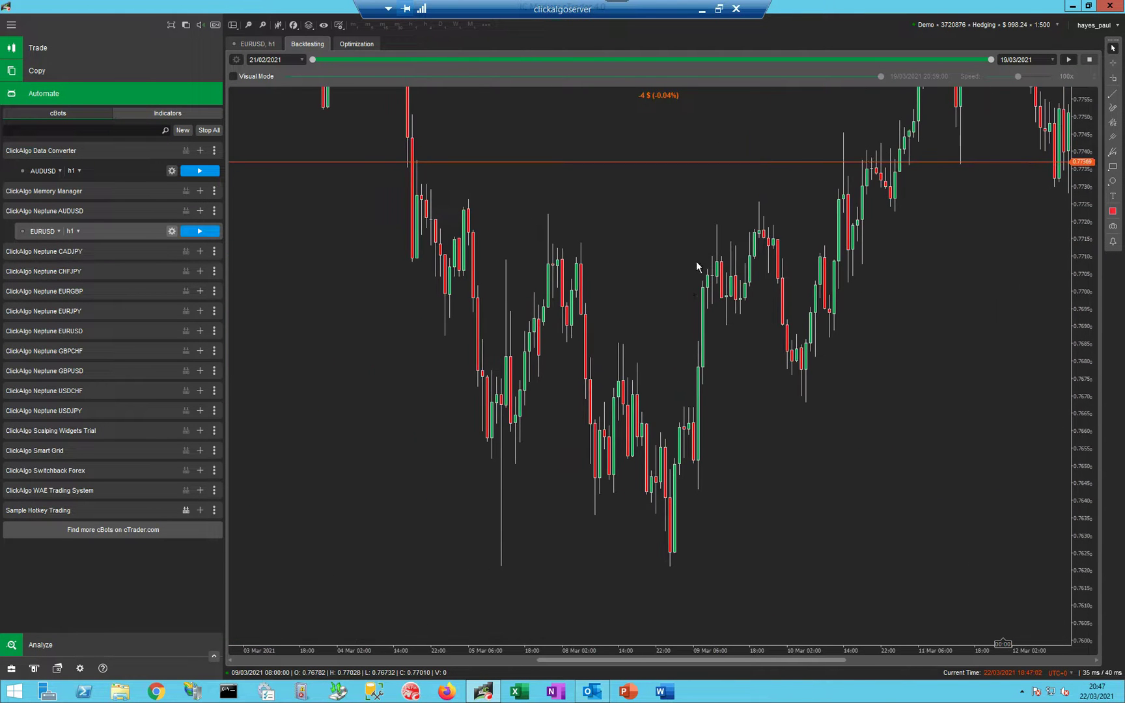
{"action": "left_click_drag", "start_coordinate": [698, 264], "coordinate": [763, 473]}
{"action": "scroll", "coordinate": [763, 473], "scroll_direction": "up", "scroll_amount": 8}
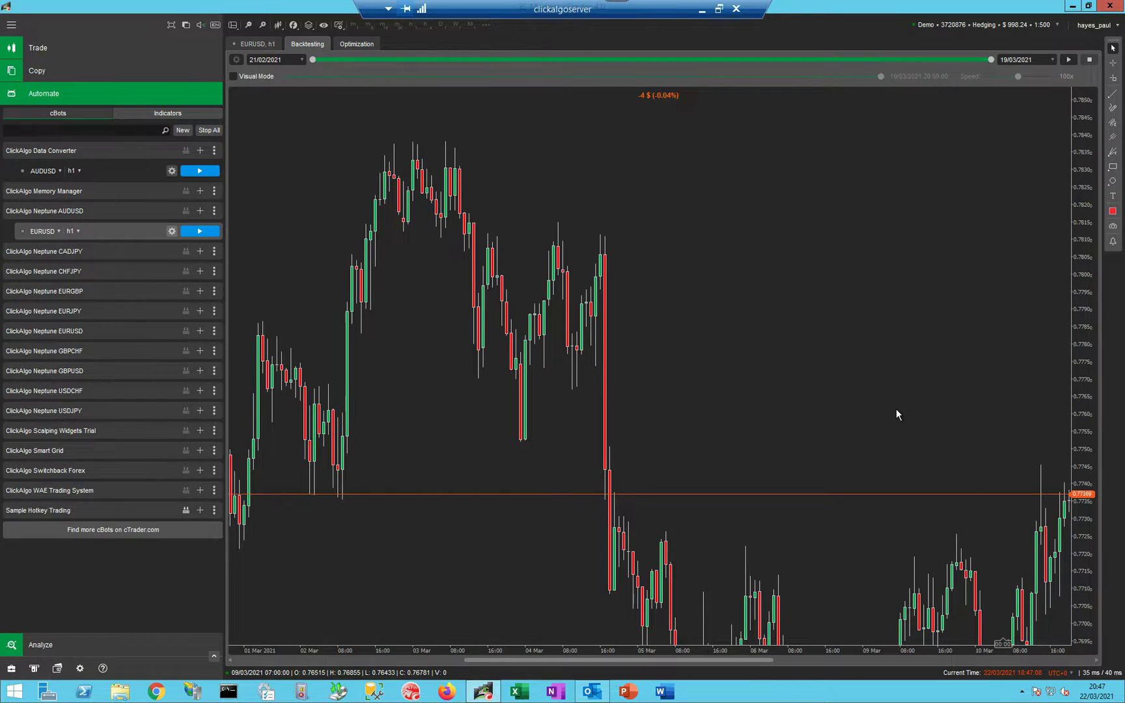
{"action": "right_click", "coordinate": [754, 282]}
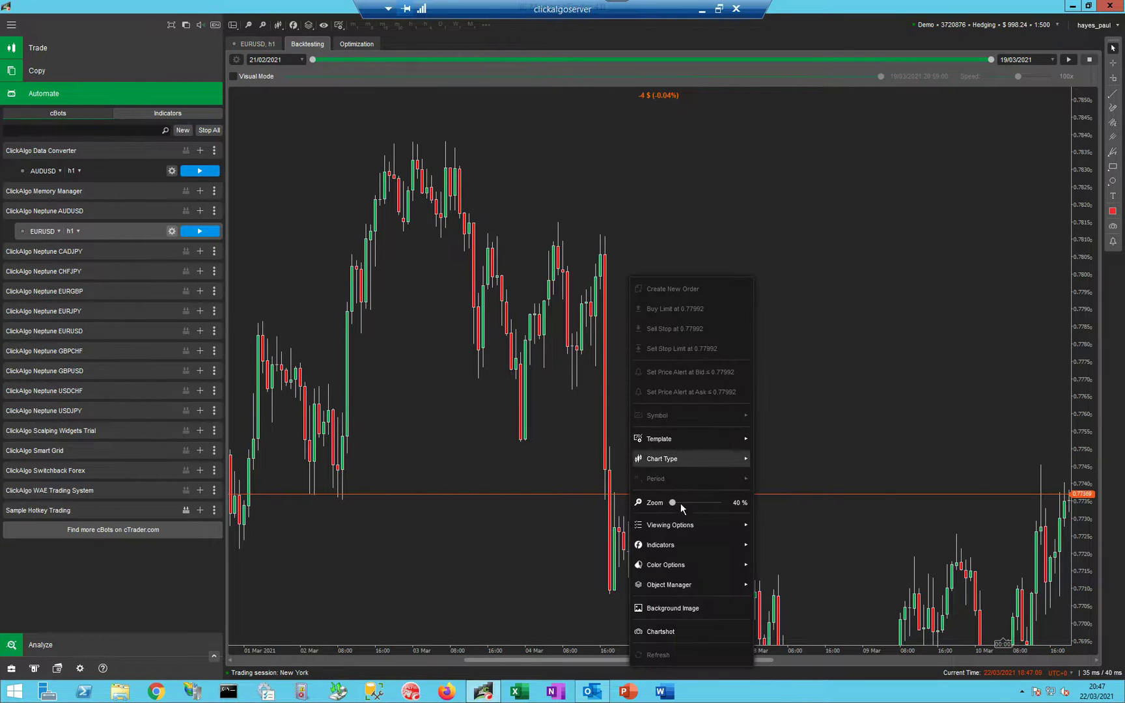
{"action": "mouse_move", "coordinate": [677, 529]}
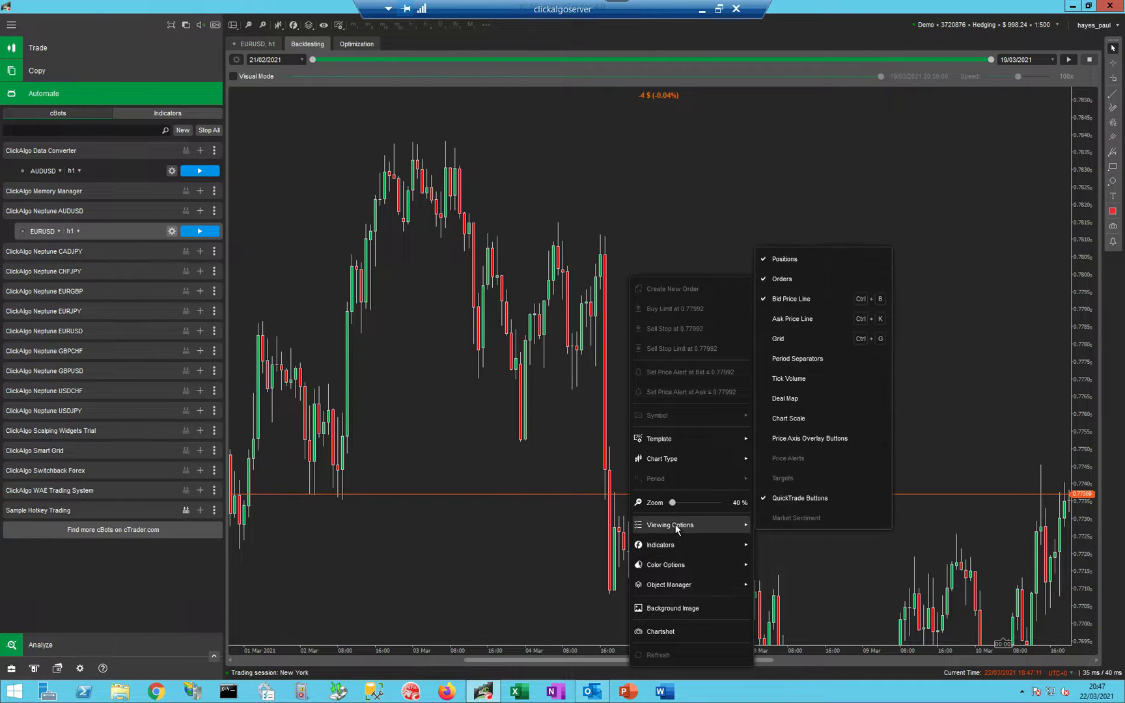
{"action": "left_click", "coordinate": [794, 377]}
{"action": "left_click", "coordinate": [946, 249]}
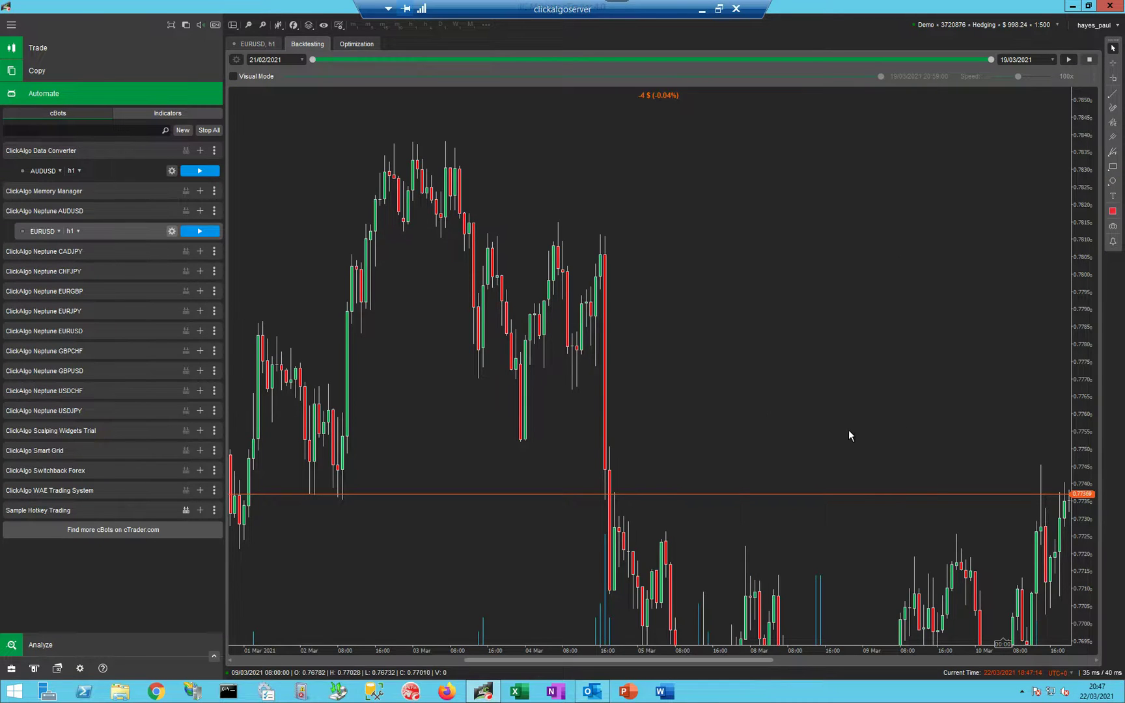
Pan and scroll the chart through late February to review prices and volume
{"action": "left_click_drag", "start_coordinate": [656, 282], "coordinate": [1107, 290]}
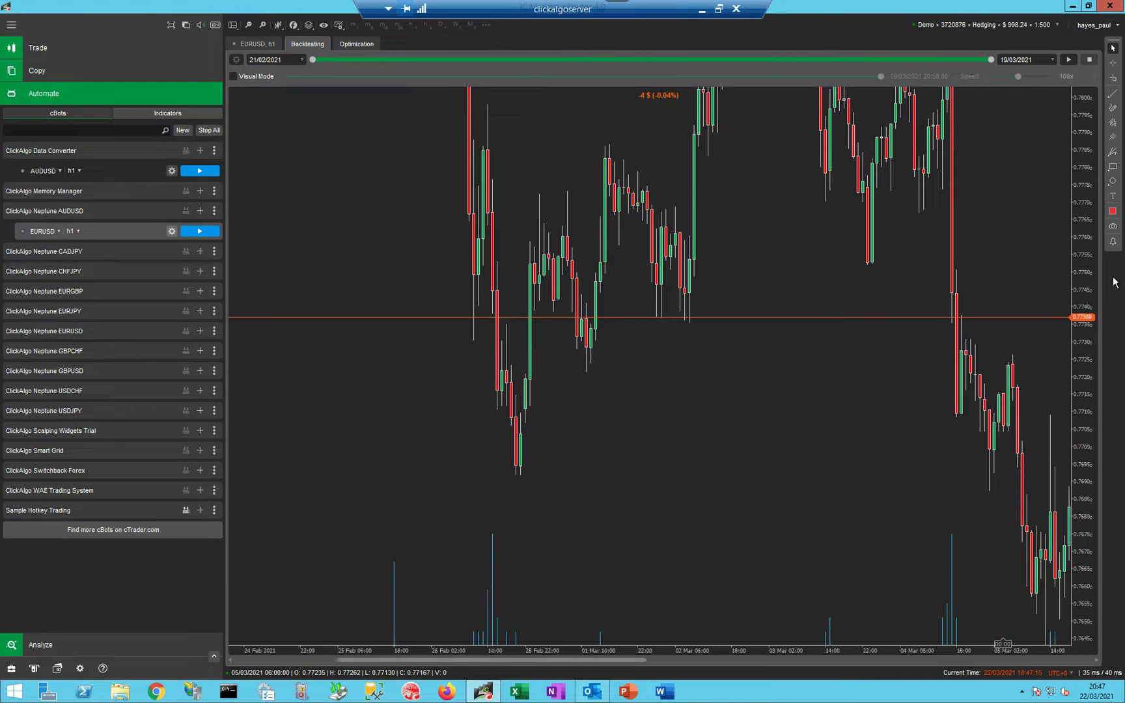
{"action": "left_click_drag", "start_coordinate": [907, 282], "coordinate": [1005, 312]}
{"action": "left_click_drag", "start_coordinate": [421, 328], "coordinate": [310, 352]}
{"action": "scroll", "coordinate": [311, 351], "scroll_direction": "down", "scroll_amount": 10}
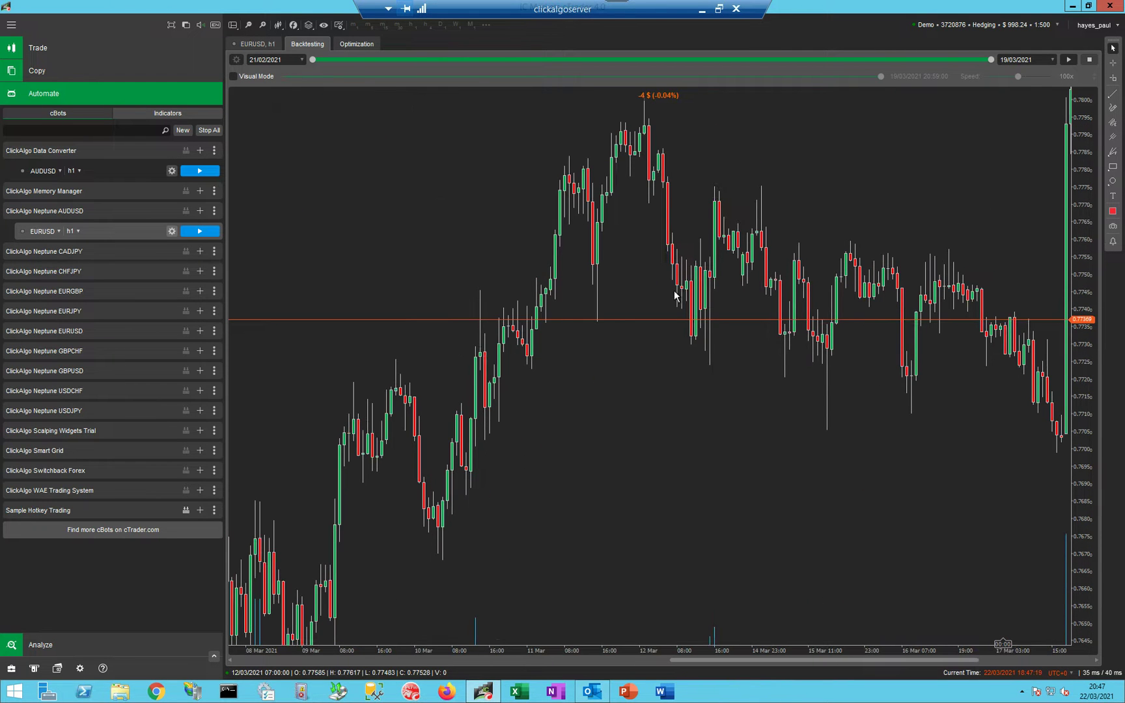
{"action": "scroll", "coordinate": [524, 276], "scroll_direction": "down", "scroll_amount": 8}
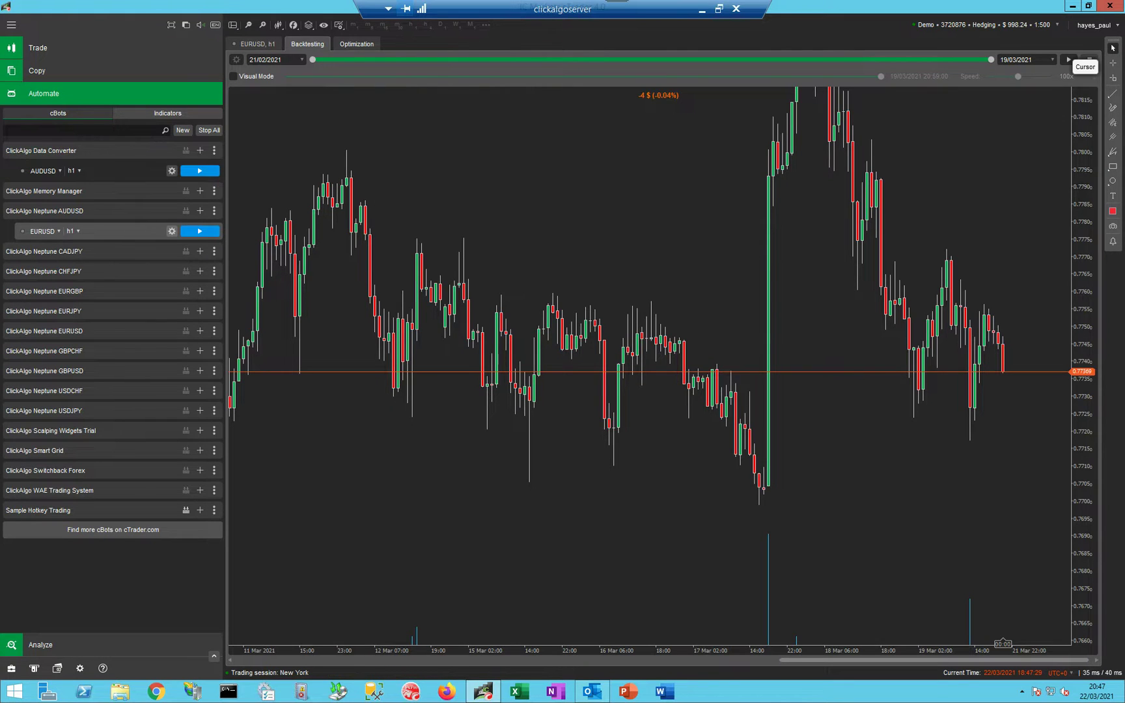
Maximise the Chrome window and go to TRADING SOFTWARE > Trading Strategies > Historical Market Data on ClickAlgo
{"action": "left_click_drag", "start_coordinate": [1016, 26], "coordinate": [546, 112]}
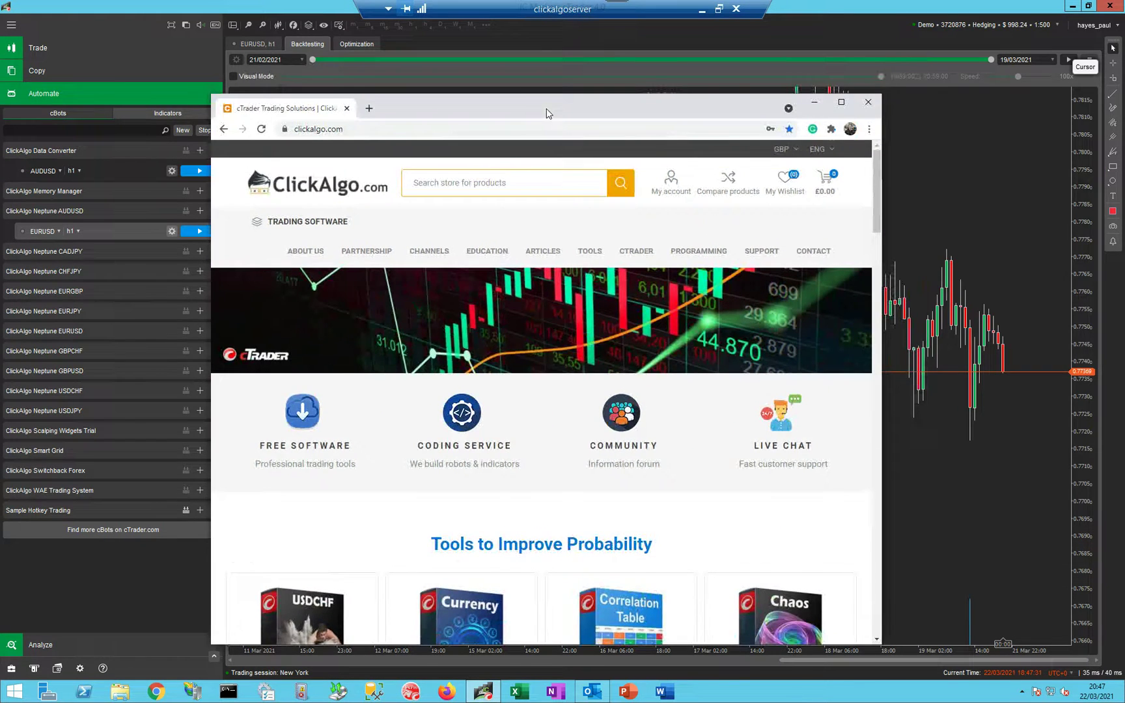
{"action": "double_click", "coordinate": [546, 112]}
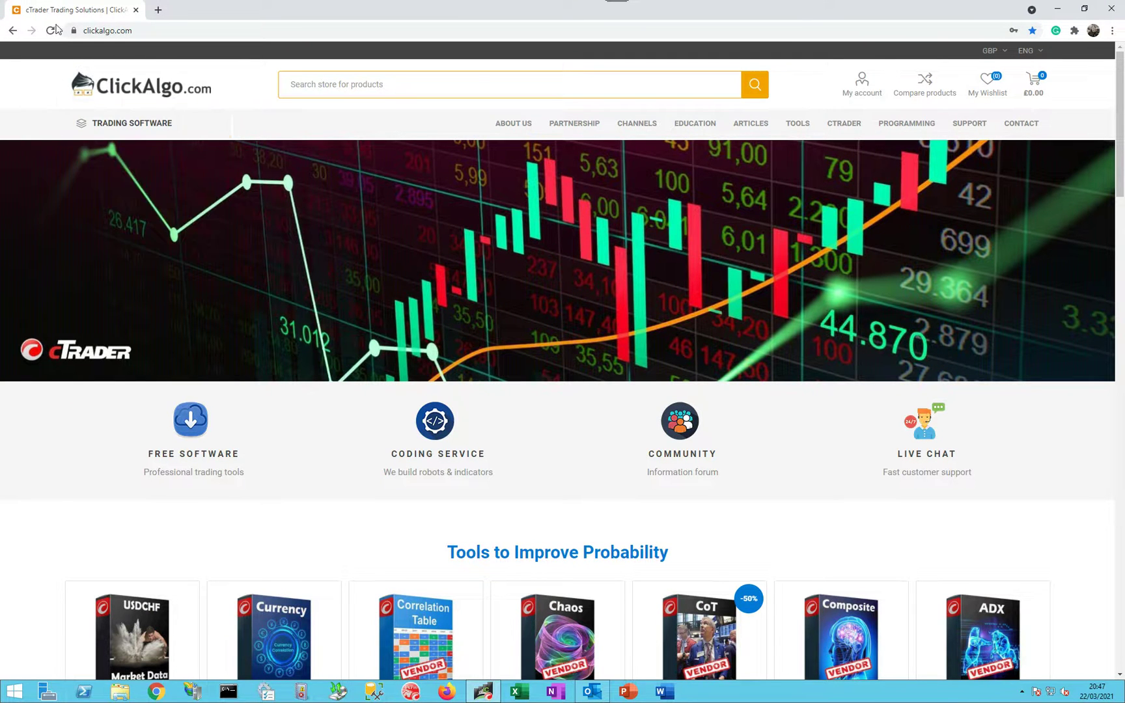
{"action": "mouse_move", "coordinate": [117, 129]}
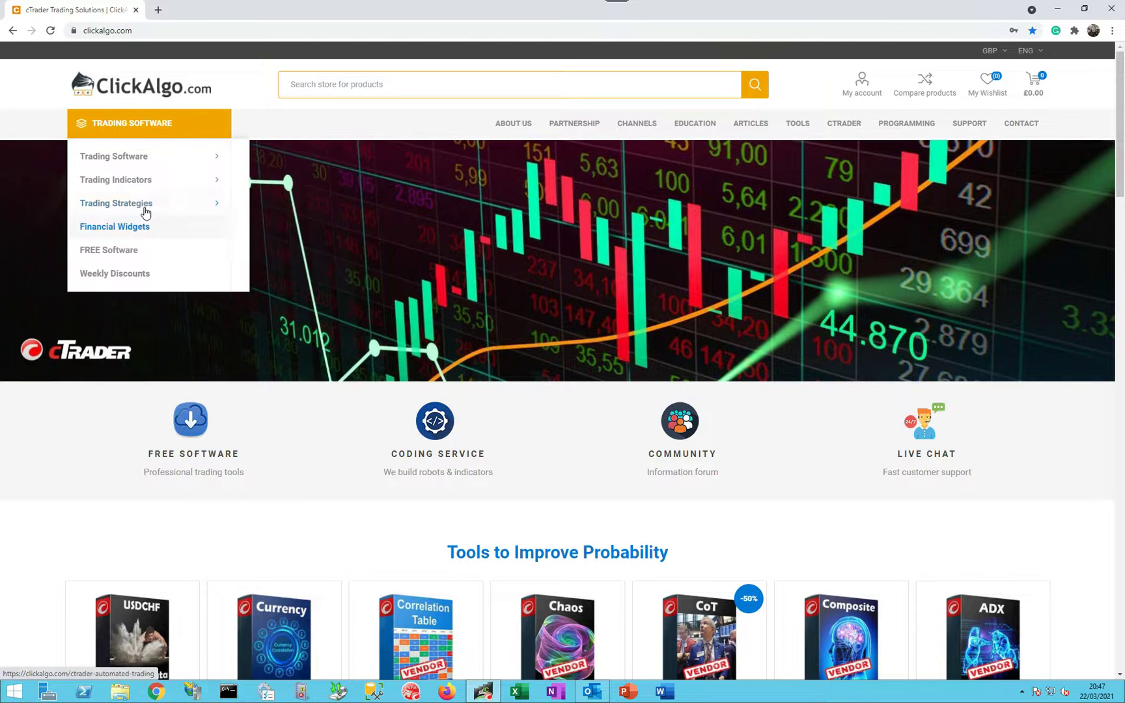
{"action": "mouse_move", "coordinate": [145, 213]}
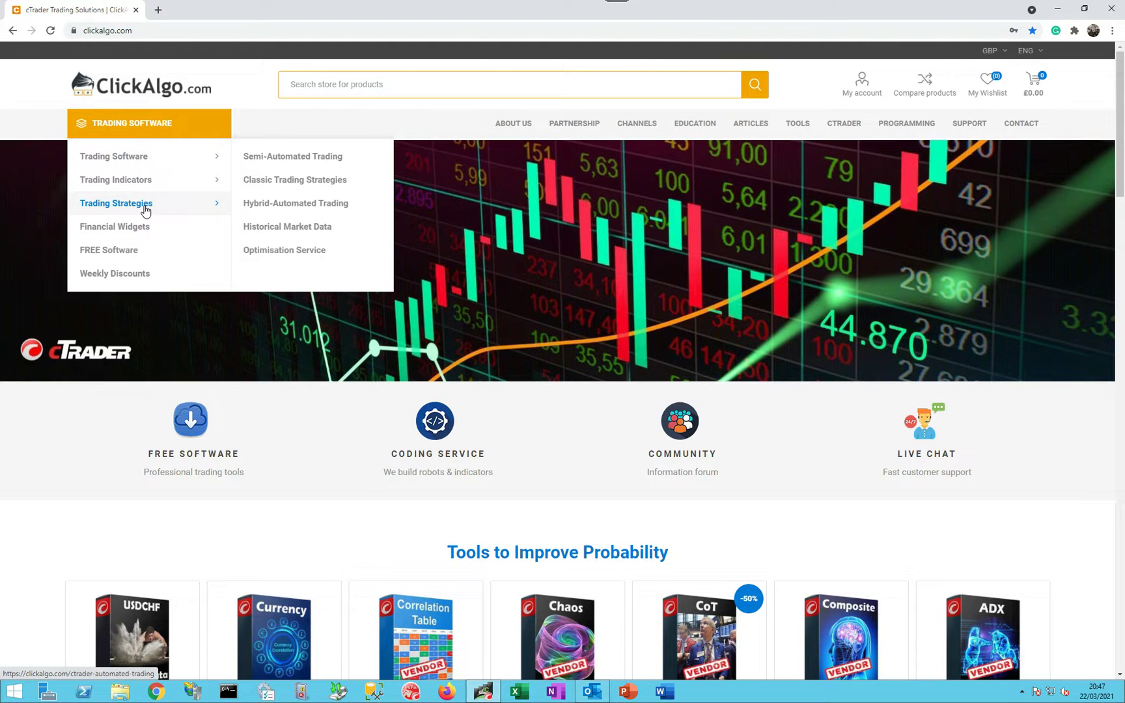
{"action": "left_click", "coordinate": [274, 233]}
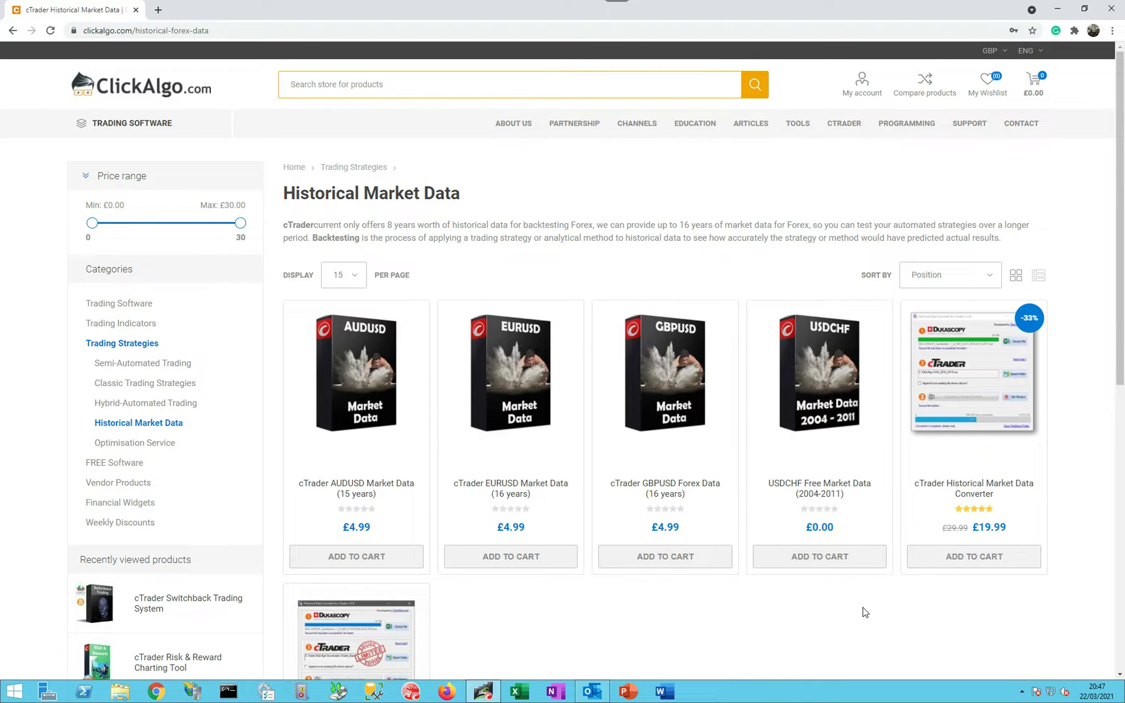
{"action": "mouse_move", "coordinate": [665, 402]}
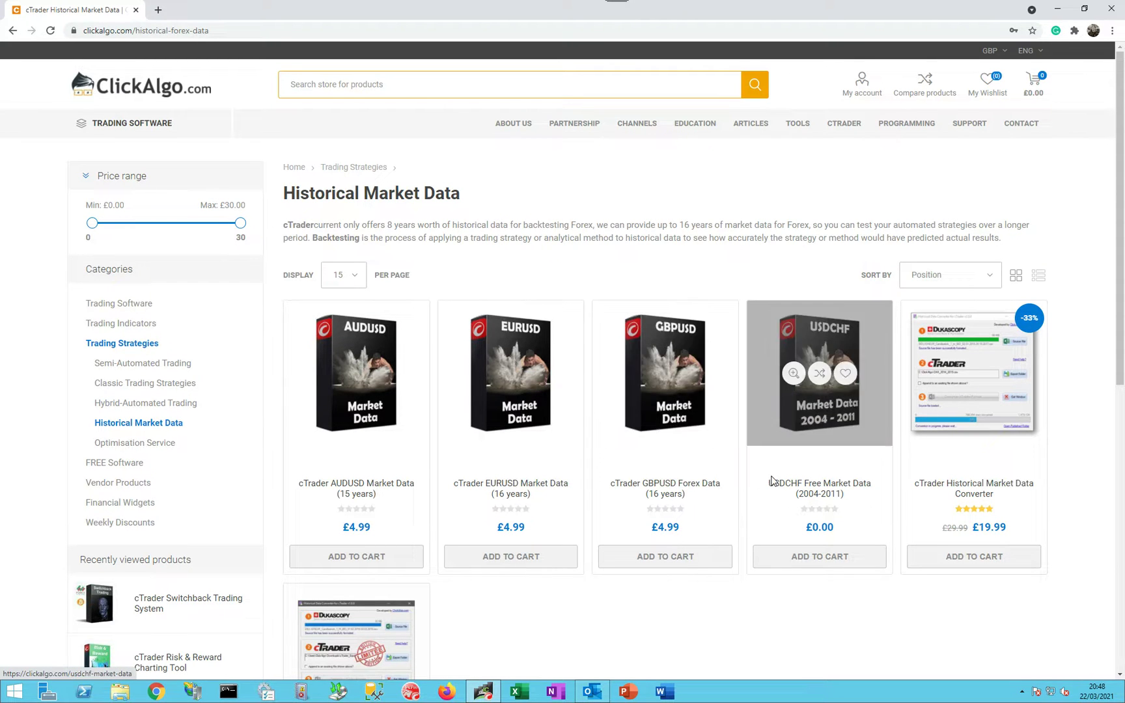
{"action": "left_click", "coordinate": [828, 428]}
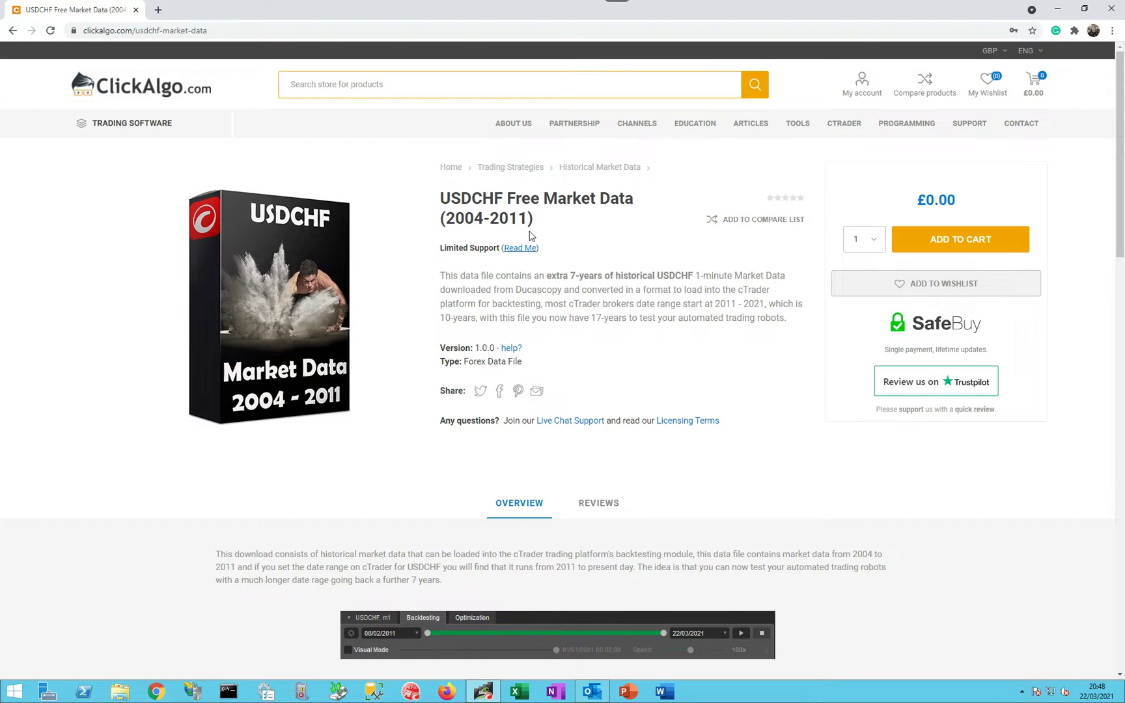
Switch cTrader's backtest data to m1 bars from Server and drag the start date to 08/02/2011
{"action": "left_click", "coordinate": [482, 694]}
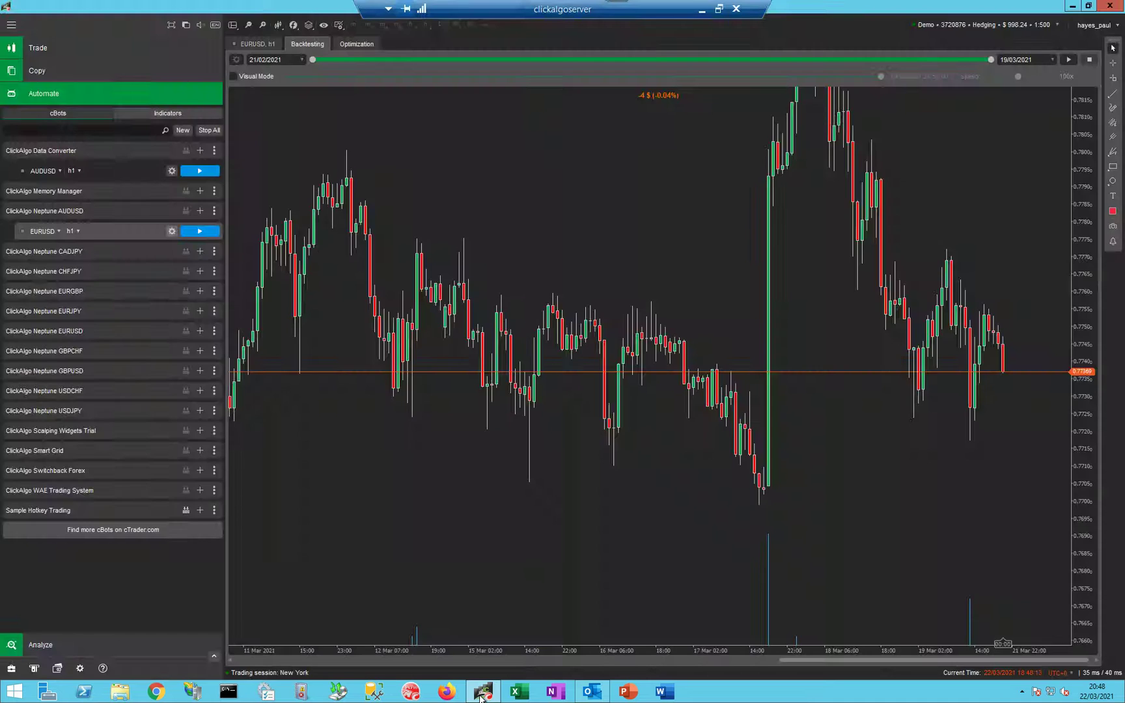
{"action": "left_click", "coordinate": [482, 694]}
{"action": "left_click", "coordinate": [236, 59]}
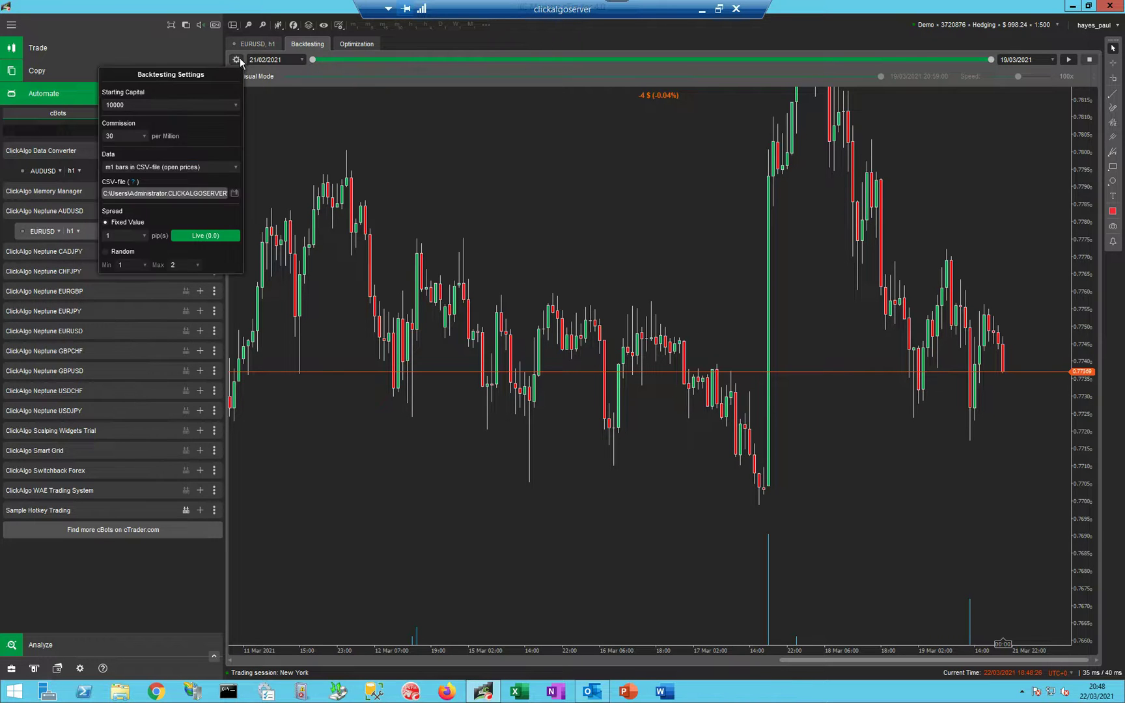
{"action": "left_click", "coordinate": [234, 168]}
{"action": "left_click", "coordinate": [187, 182]}
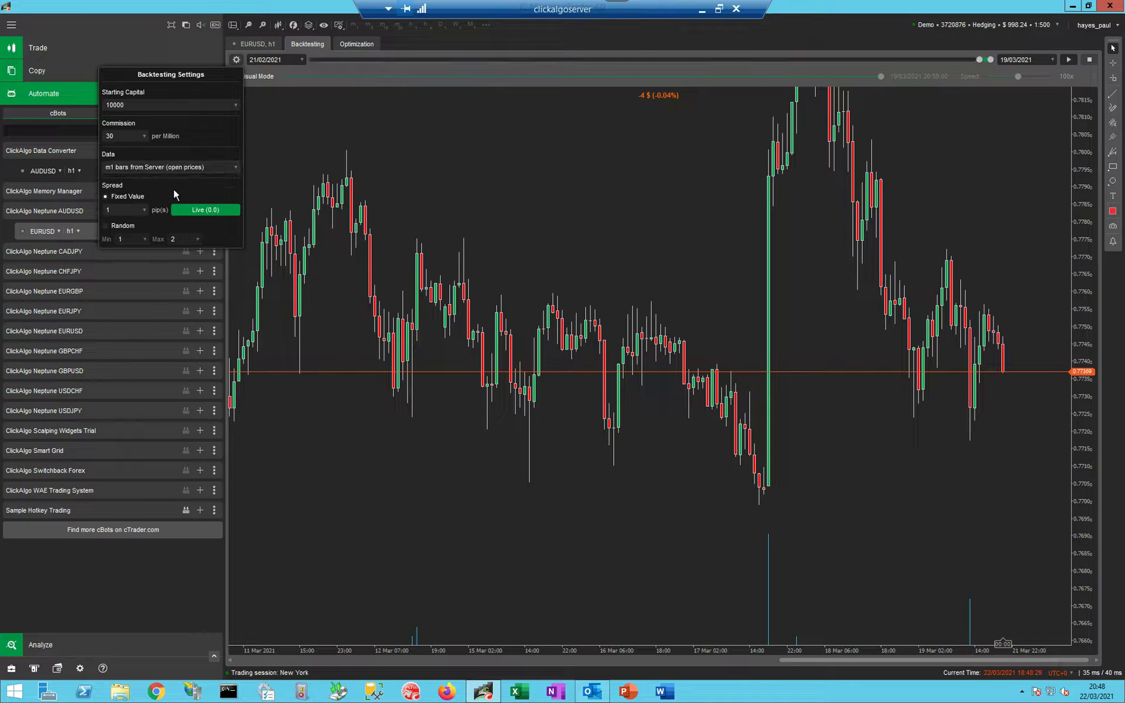
{"action": "left_click", "coordinate": [583, 133]}
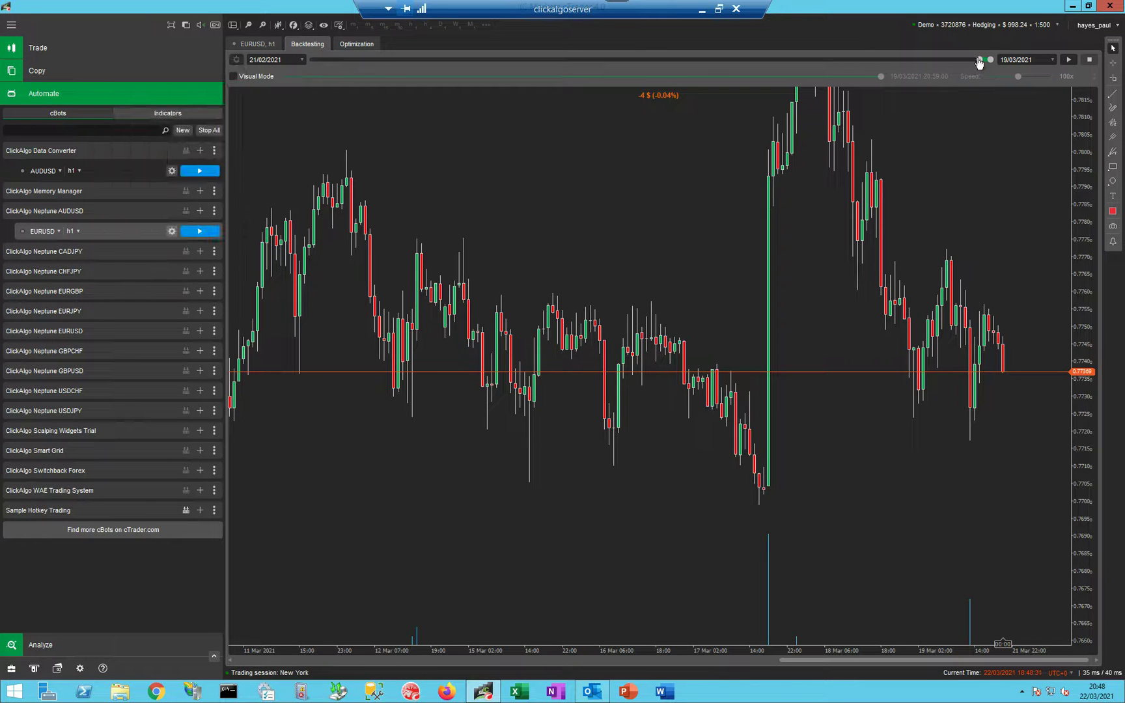
{"action": "left_click_drag", "start_coordinate": [979, 59], "coordinate": [226, 178]}
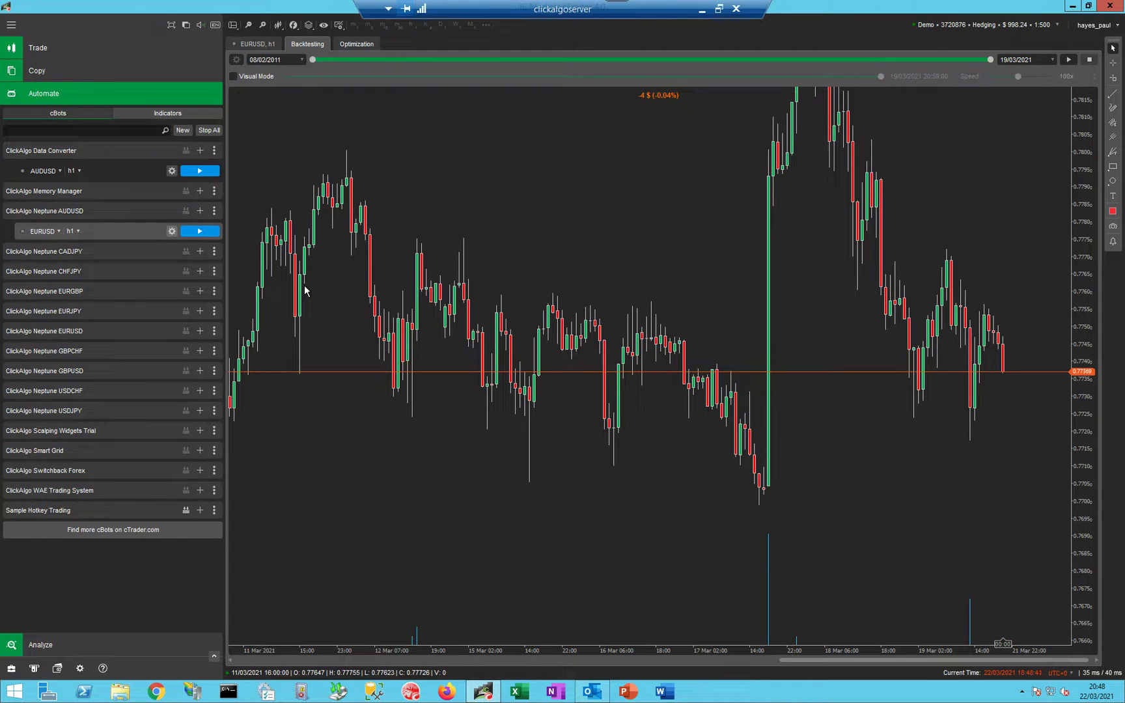
Minimise cTrader and scroll the USDCHF Free Market Data page to the £19.99 converter under Similar Products
{"action": "left_click", "coordinate": [1072, 6]}
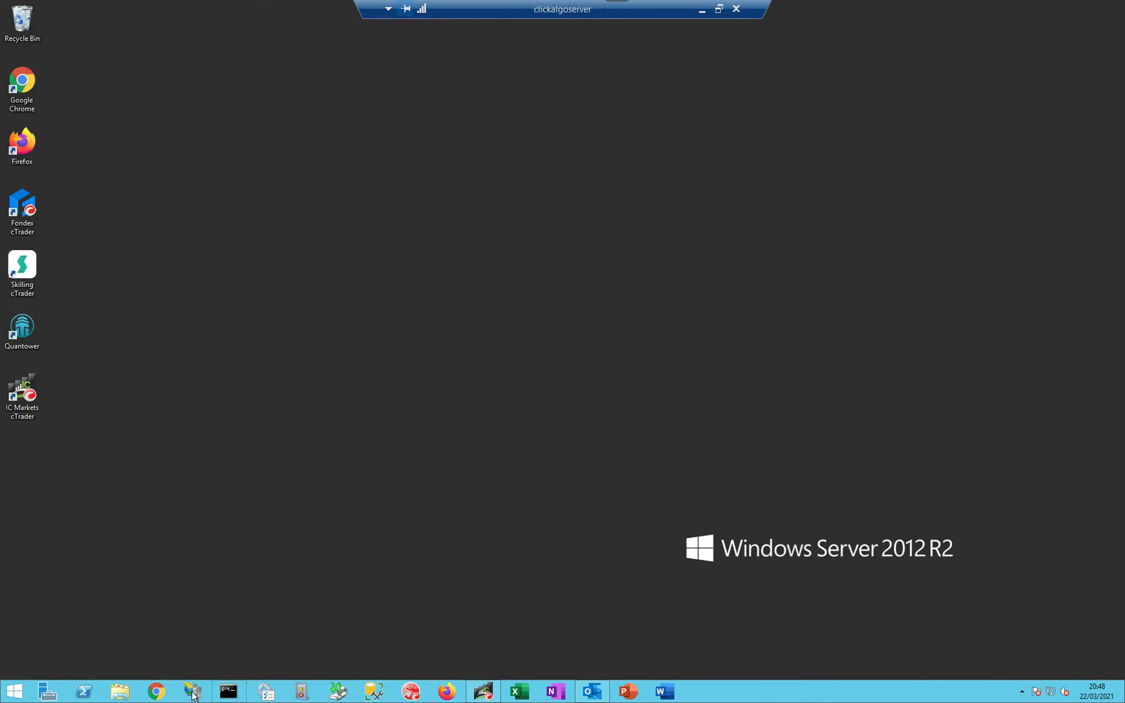
{"action": "left_click", "coordinate": [156, 693]}
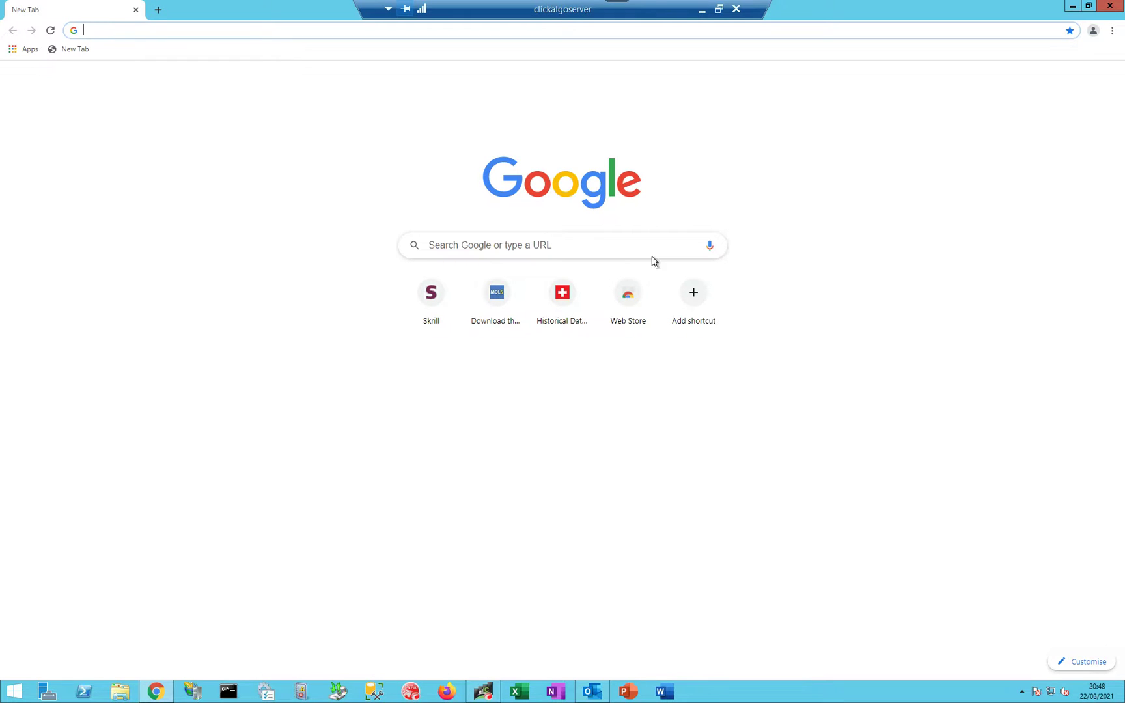
{"action": "left_click", "coordinate": [1110, 6]}
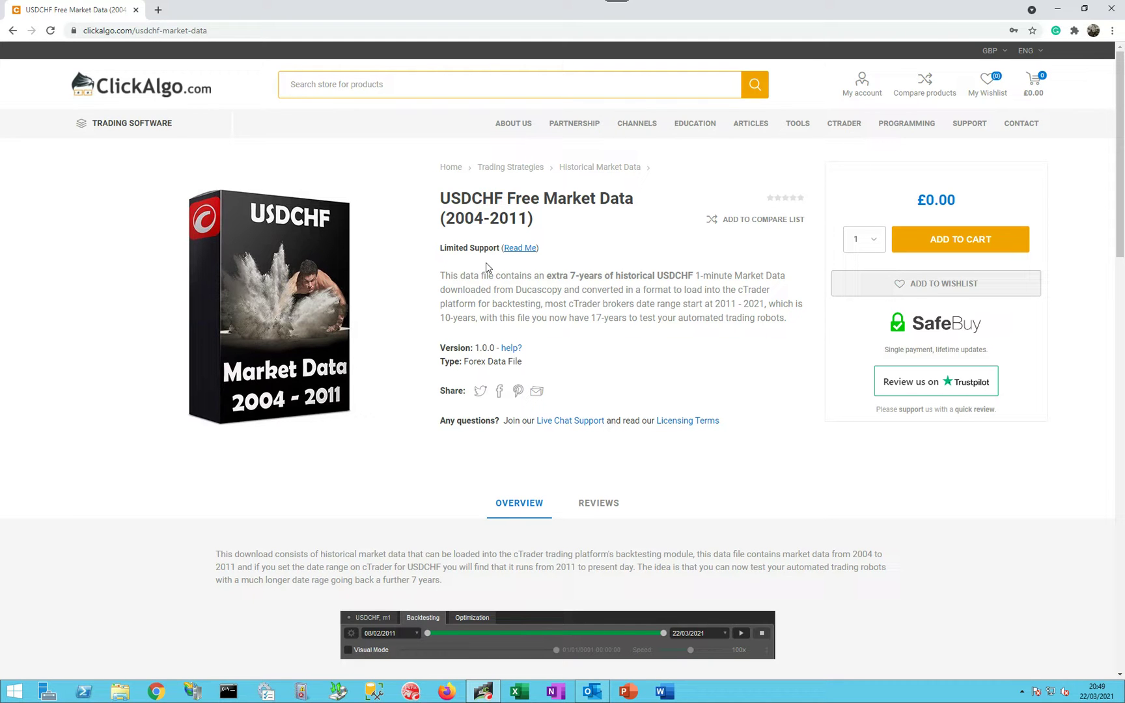
{"action": "scroll", "coordinate": [580, 346], "scroll_direction": "down", "scroll_amount": 3}
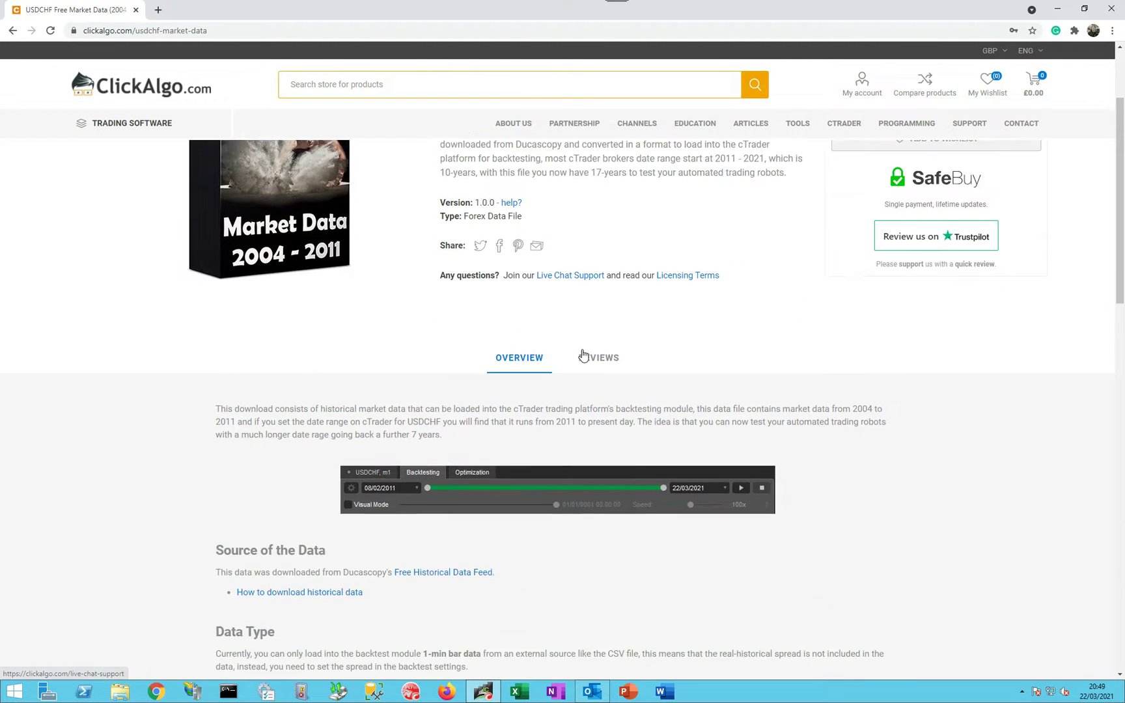
{"action": "scroll", "coordinate": [572, 378], "scroll_direction": "down", "scroll_amount": 2}
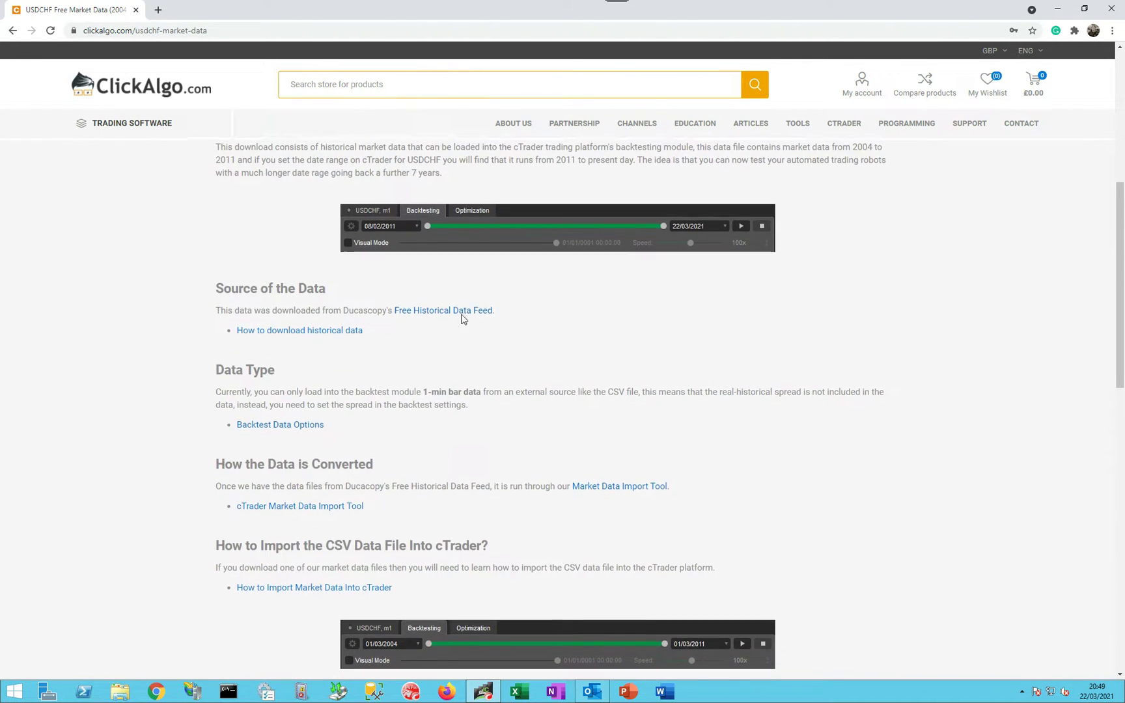
{"action": "scroll", "coordinate": [417, 365], "scroll_direction": "down", "scroll_amount": 2}
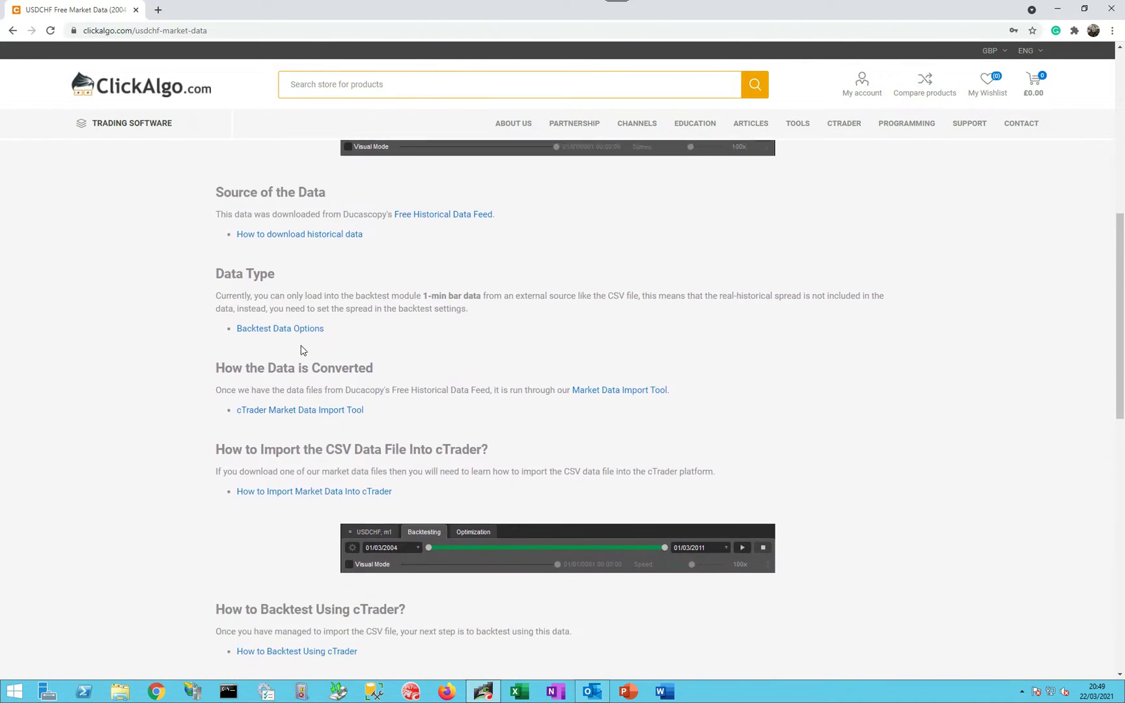
{"action": "scroll", "coordinate": [334, 419], "scroll_direction": "down", "scroll_amount": 5}
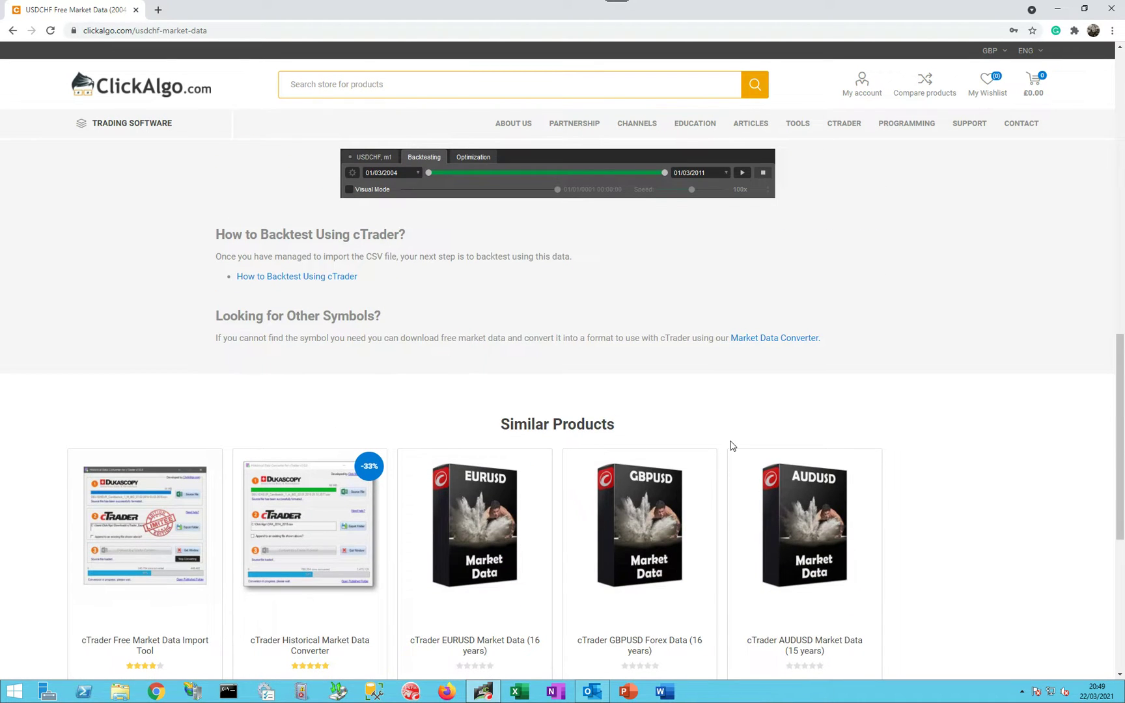
{"action": "scroll", "coordinate": [586, 449], "scroll_direction": "down", "scroll_amount": 2}
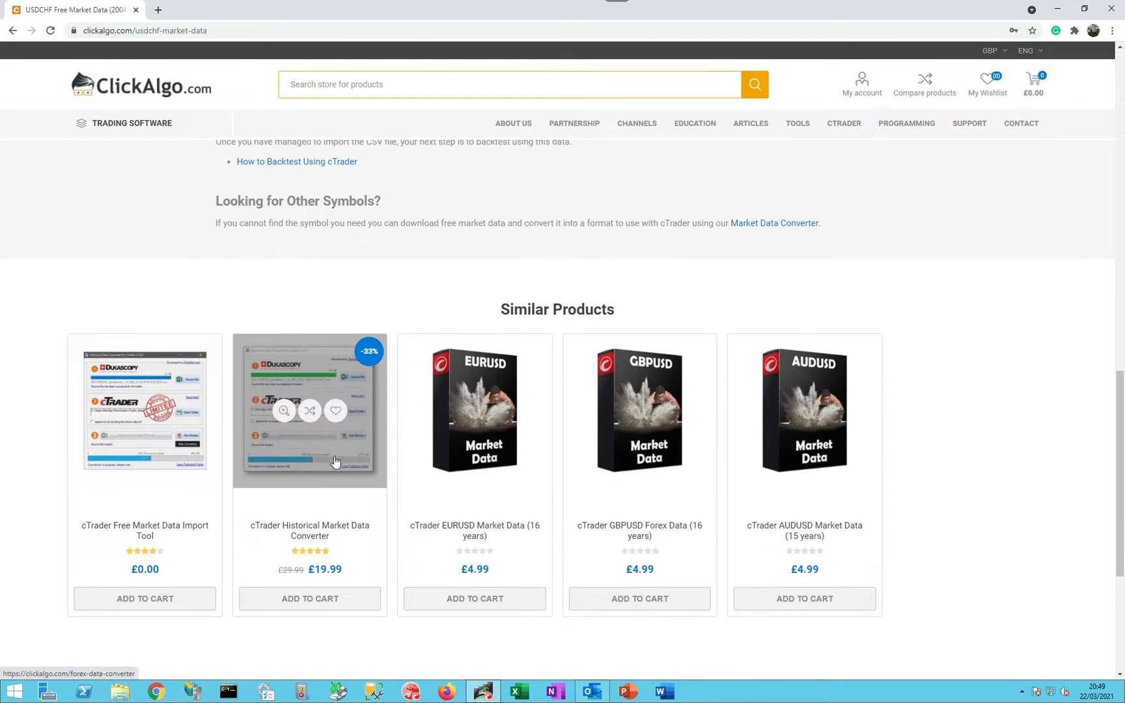
Open the Historical Market Data Converter page and scroll to its £4.99 AUDUSD, EURUSD, GBPUSD data products
{"action": "left_click", "coordinate": [336, 461]}
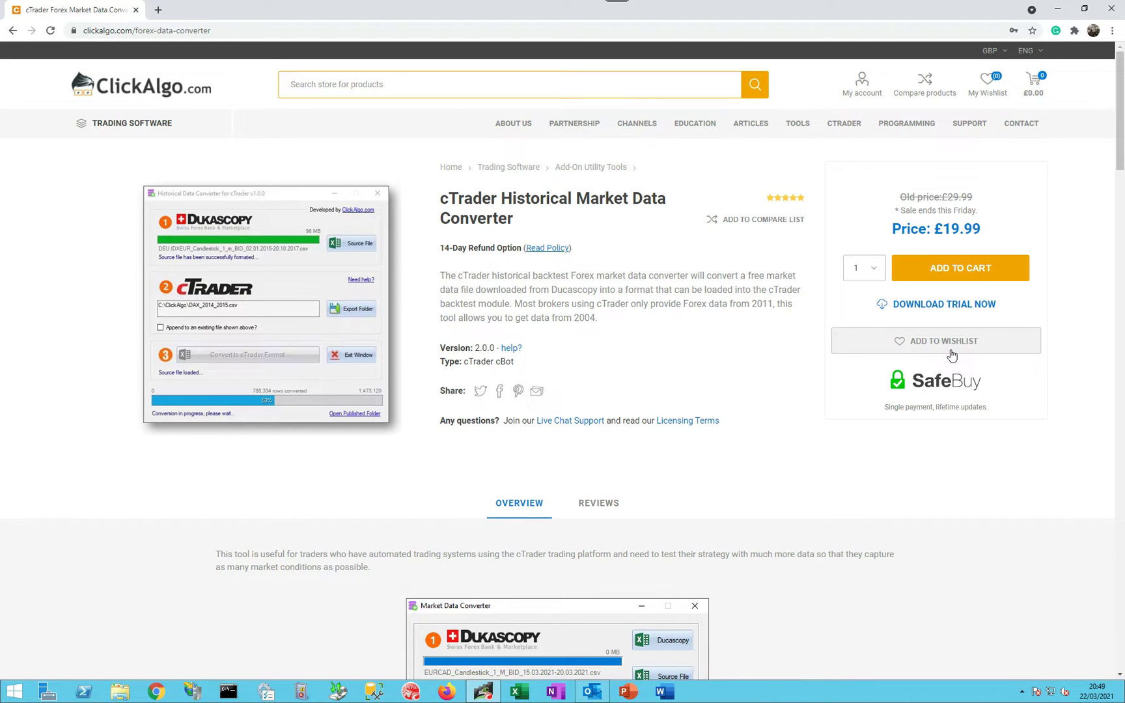
{"action": "scroll", "coordinate": [747, 449], "scroll_direction": "down", "scroll_amount": 4}
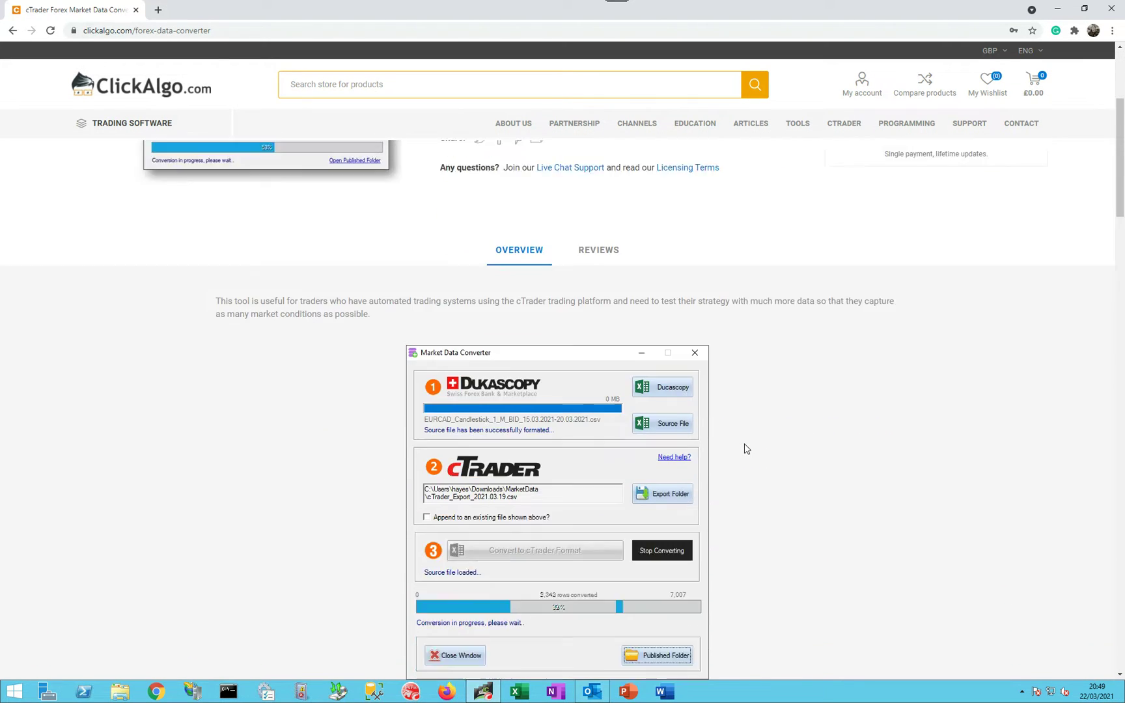
{"action": "scroll", "coordinate": [746, 449], "scroll_direction": "down", "scroll_amount": 9}
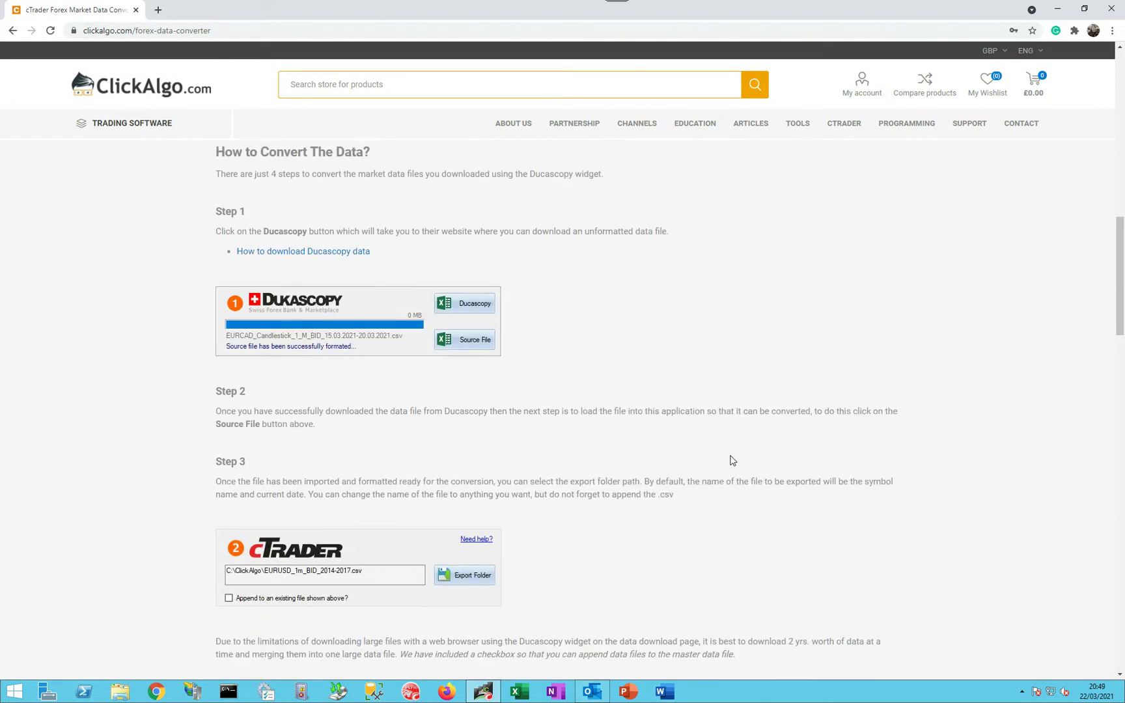
{"action": "scroll", "coordinate": [732, 461], "scroll_direction": "down", "scroll_amount": 6}
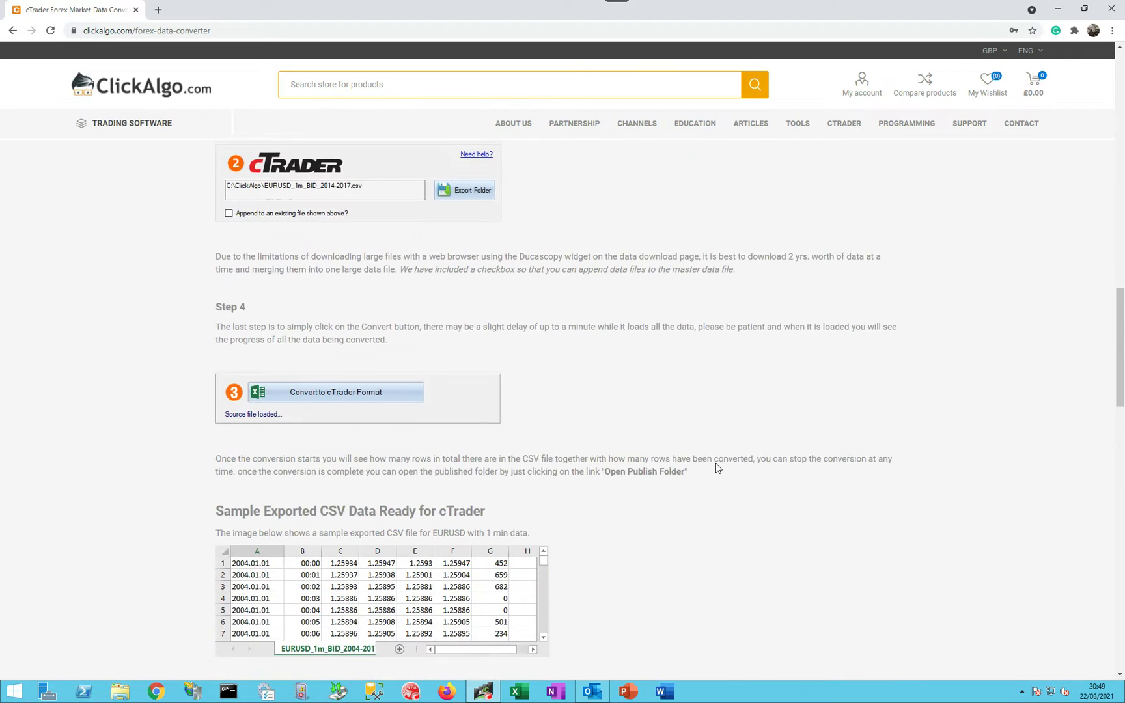
{"action": "scroll", "coordinate": [715, 468], "scroll_direction": "down", "scroll_amount": 5}
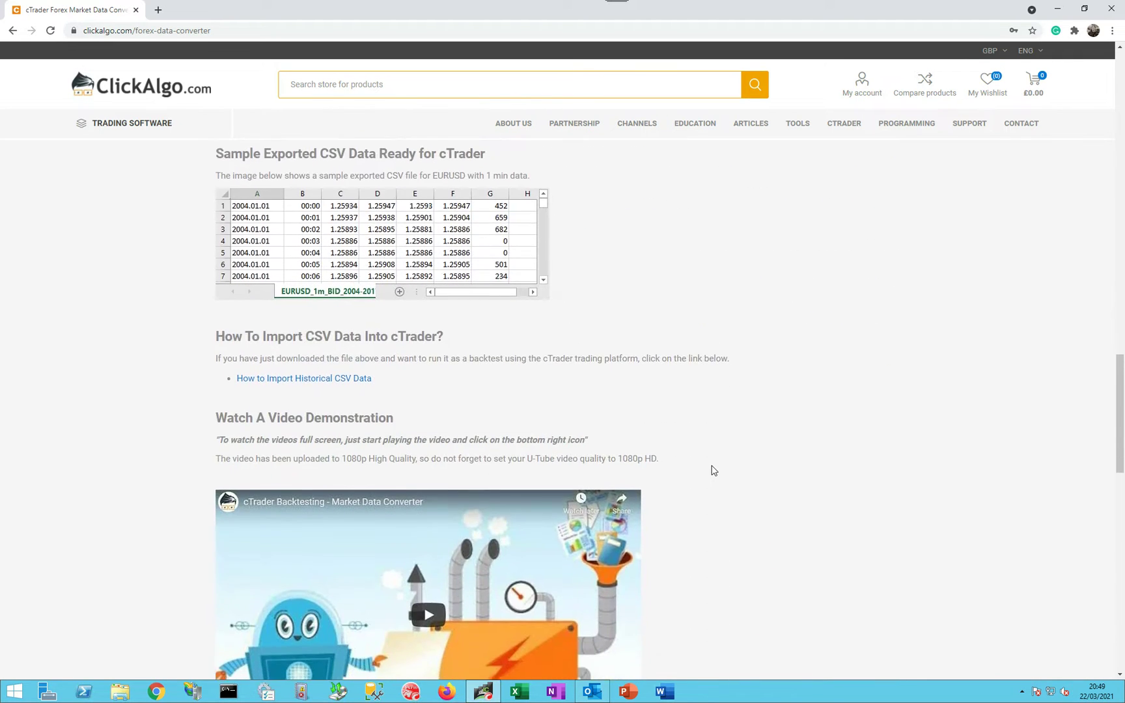
{"action": "scroll", "coordinate": [712, 468], "scroll_direction": "down", "scroll_amount": 3}
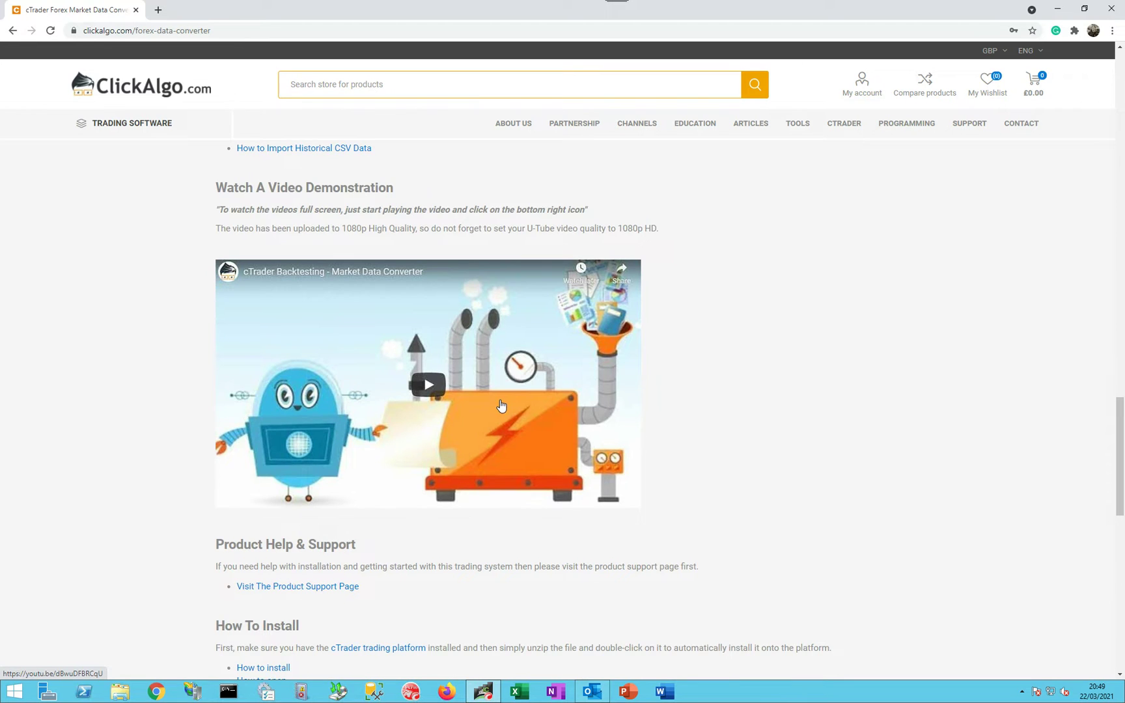
{"action": "scroll", "coordinate": [776, 403], "scroll_direction": "down", "scroll_amount": 4}
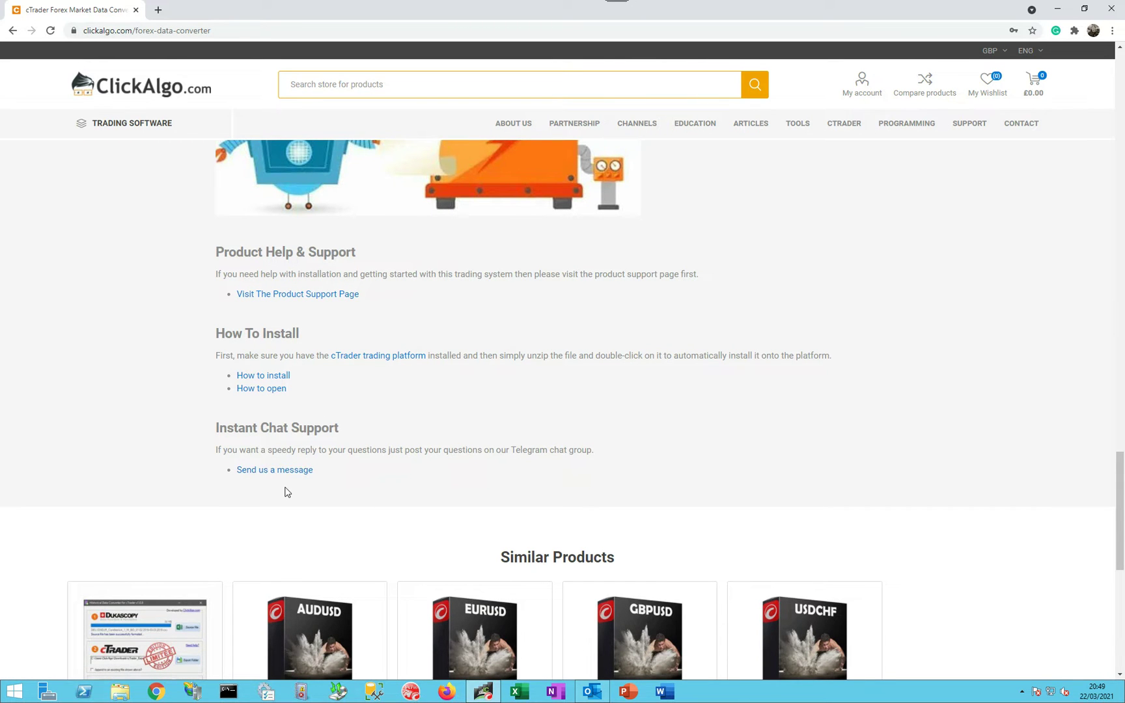
{"action": "scroll", "coordinate": [821, 417], "scroll_direction": "down", "scroll_amount": 3}
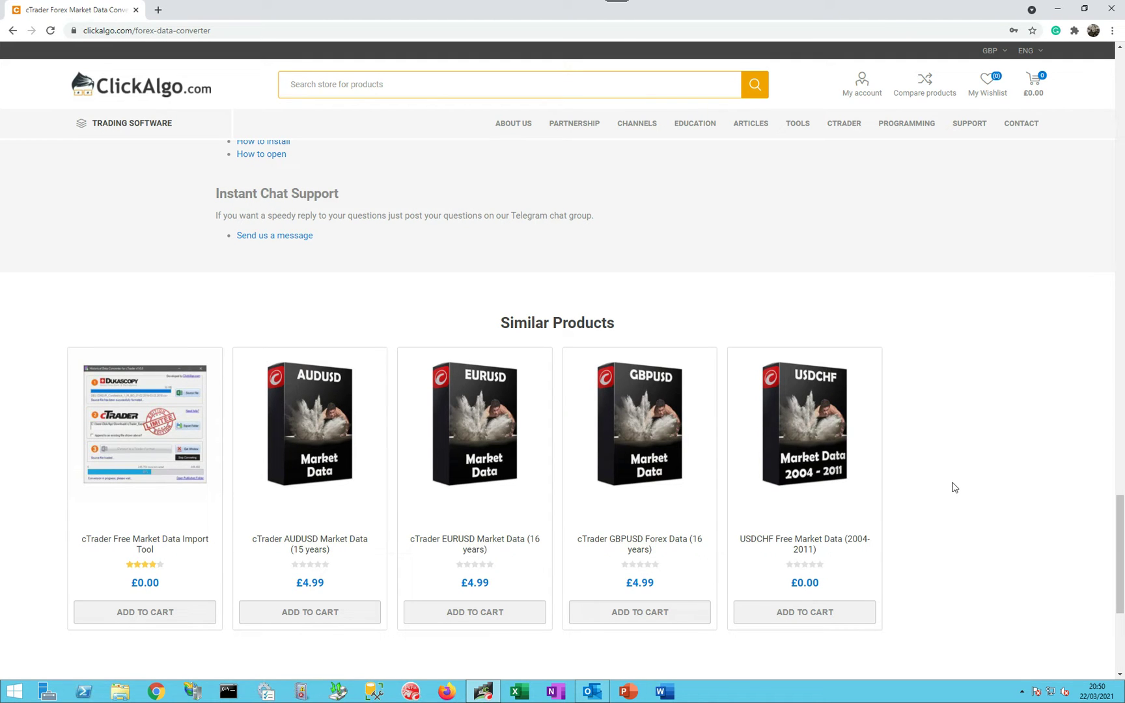
Open the free cTrader Market Data Import Tool page from Similar Products to see its £0.00 price and 50MB limit
{"action": "left_click", "coordinate": [127, 474]}
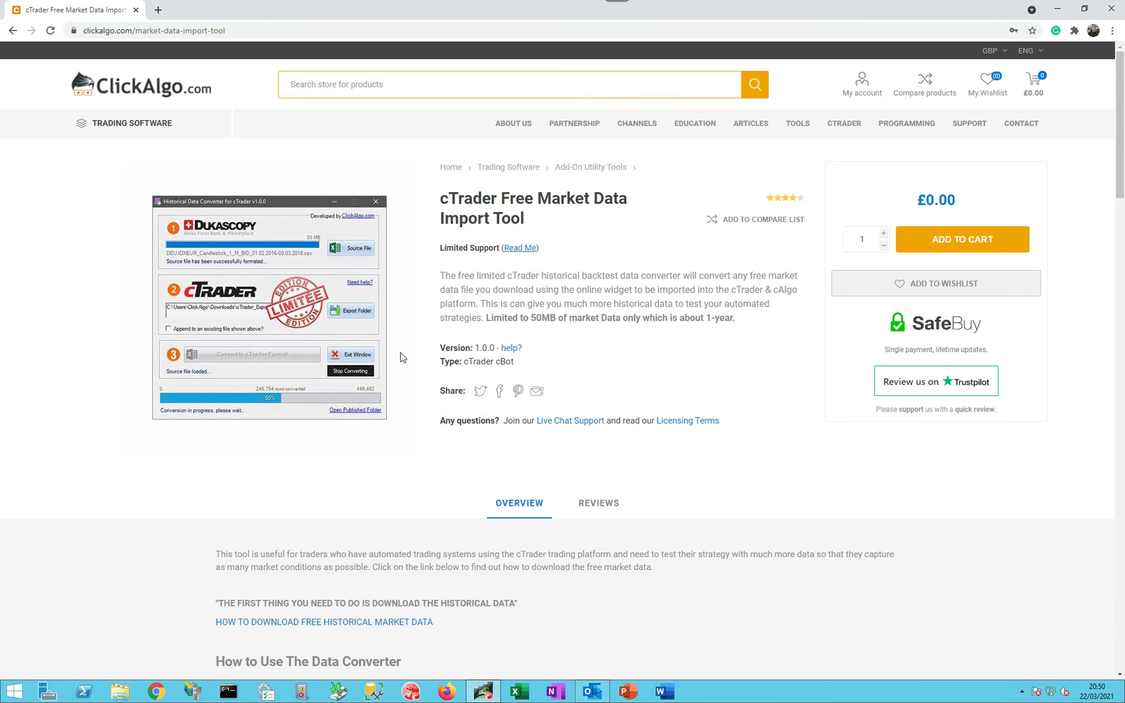
{"action": "scroll", "coordinate": [637, 502], "scroll_direction": "down", "scroll_amount": 1}
{"action": "scroll", "coordinate": [636, 502], "scroll_direction": "down", "scroll_amount": 5}
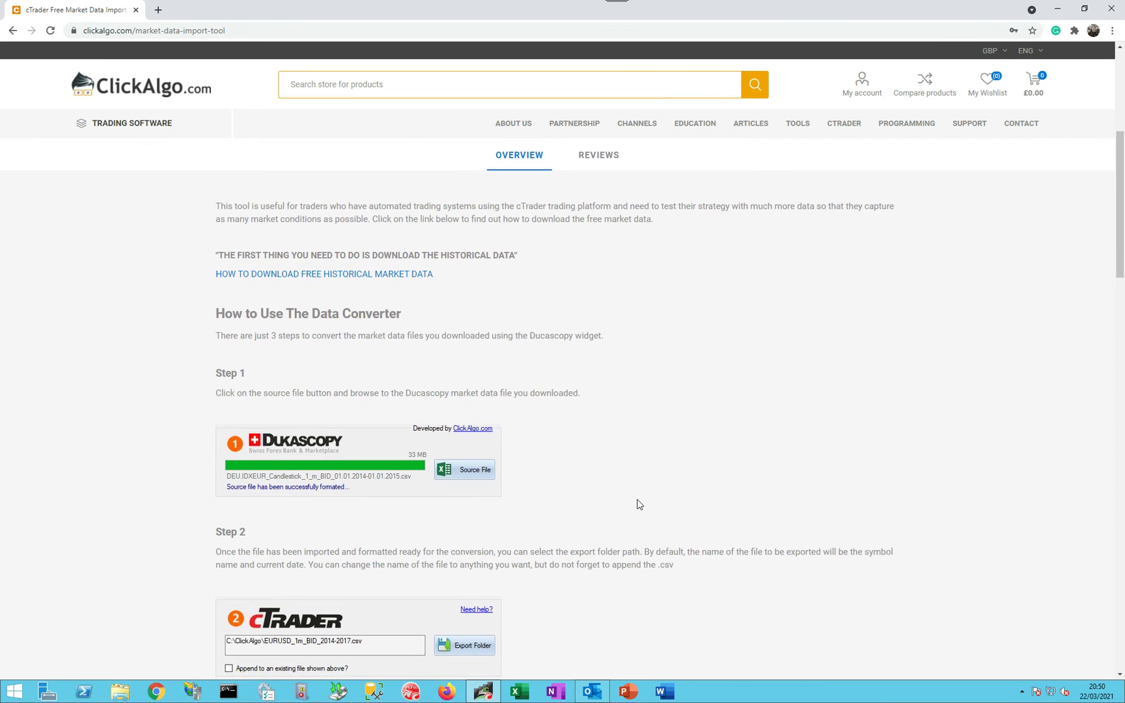
{"action": "scroll", "coordinate": [635, 502], "scroll_direction": "up", "scroll_amount": 5}
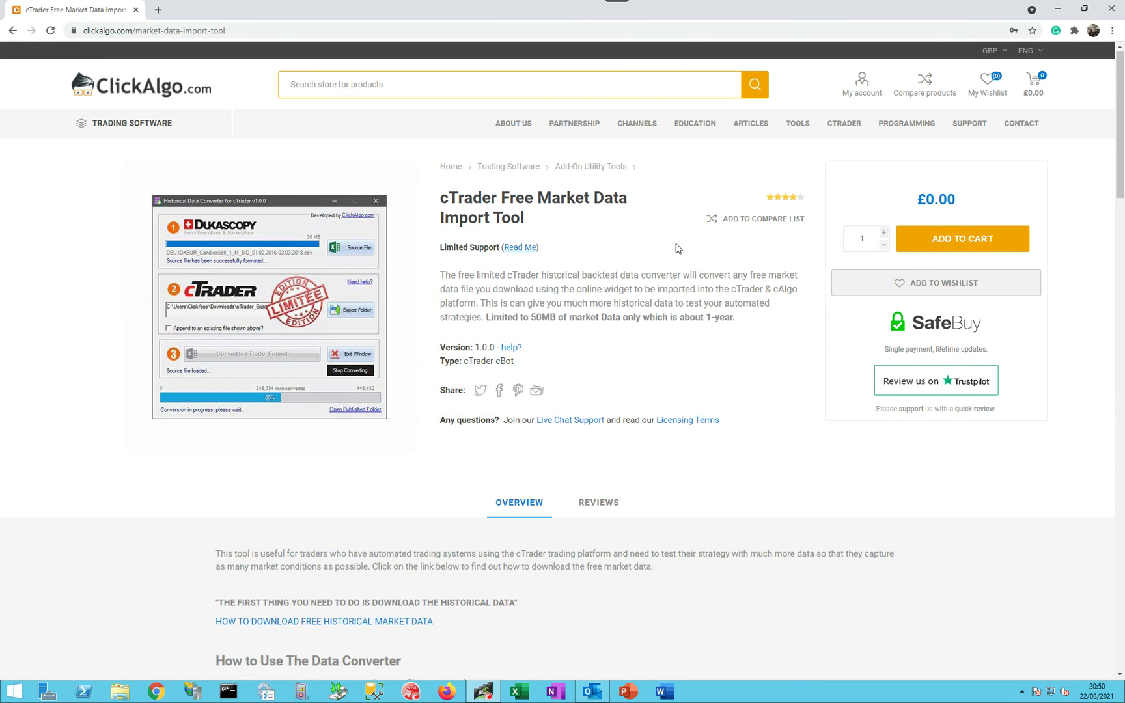